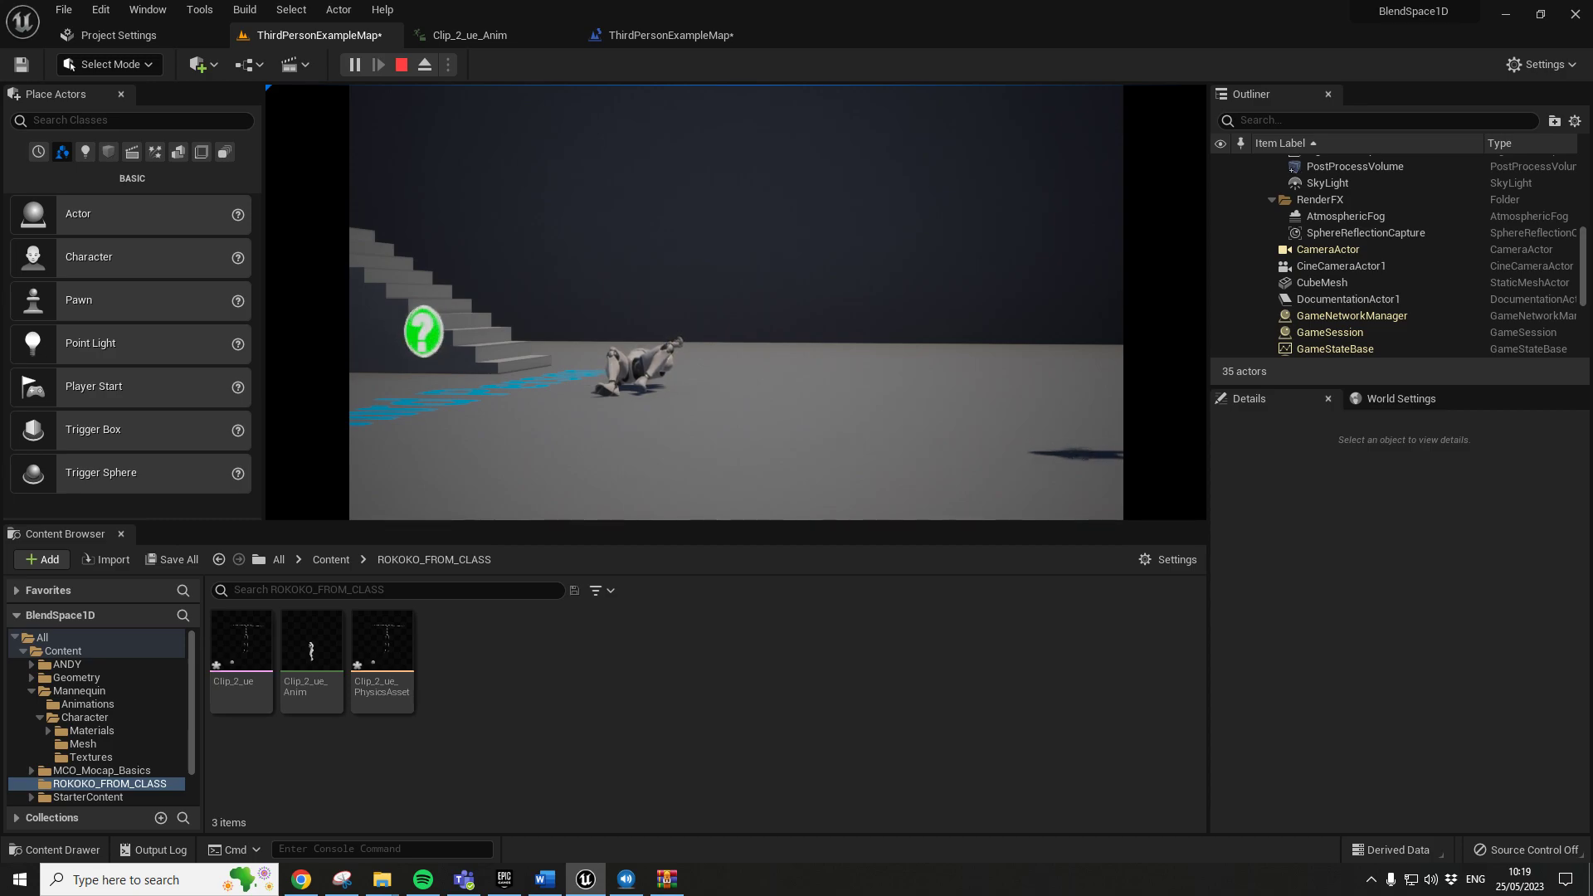
# End the play session and bring the mannequin and the trigger box area into view in the level
pyautogui.press('Escape')
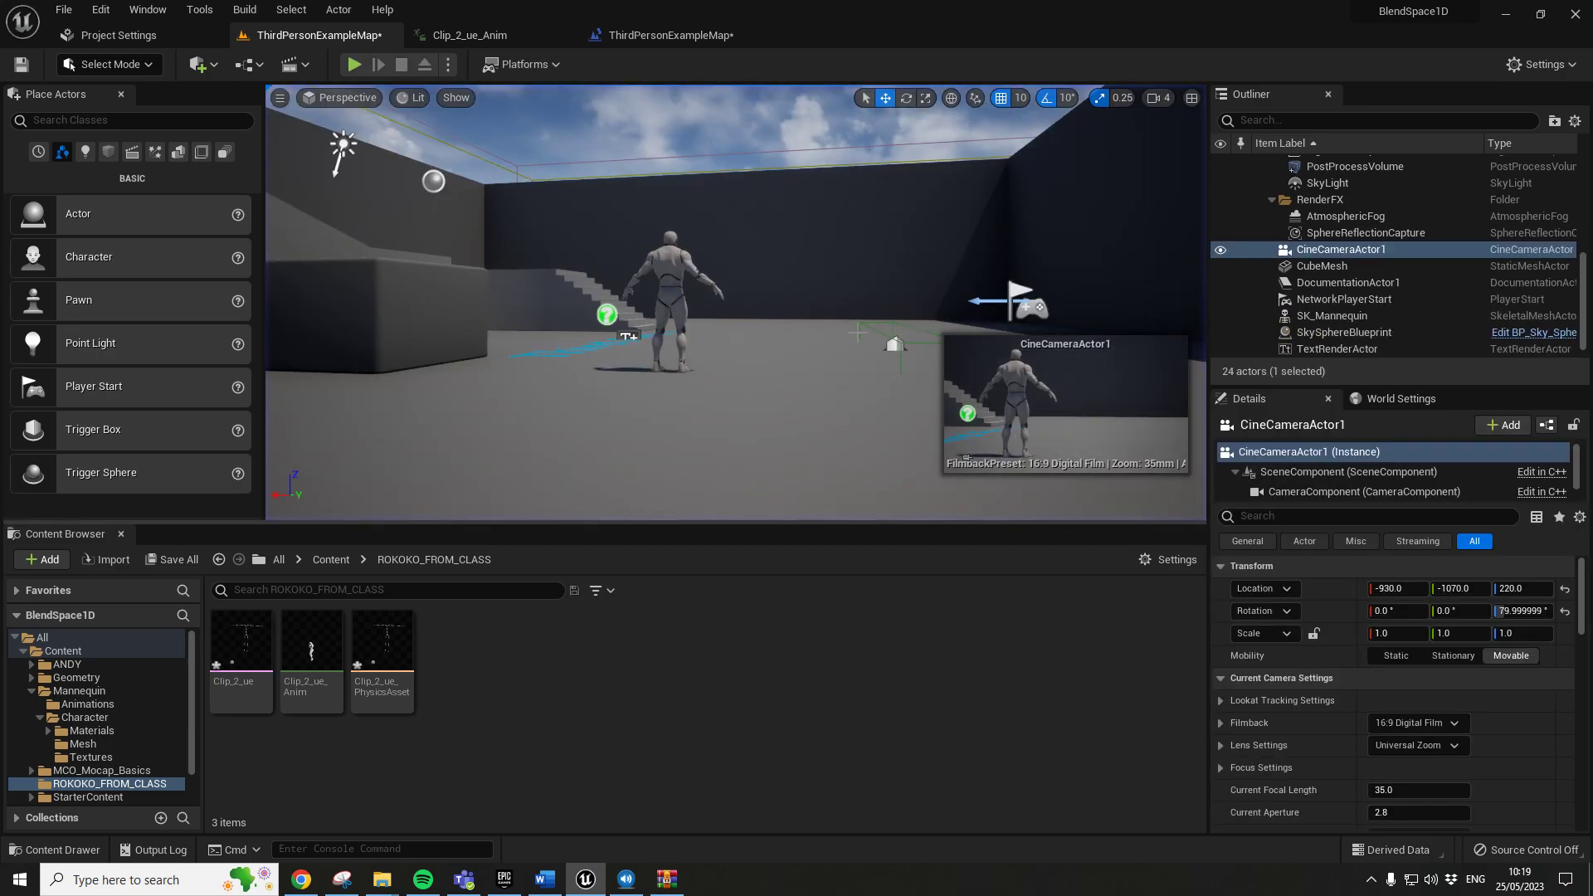
pyautogui.moveTo(736, 302); pyautogui.dragTo(613, 303, button='right')
pyautogui.press('d')
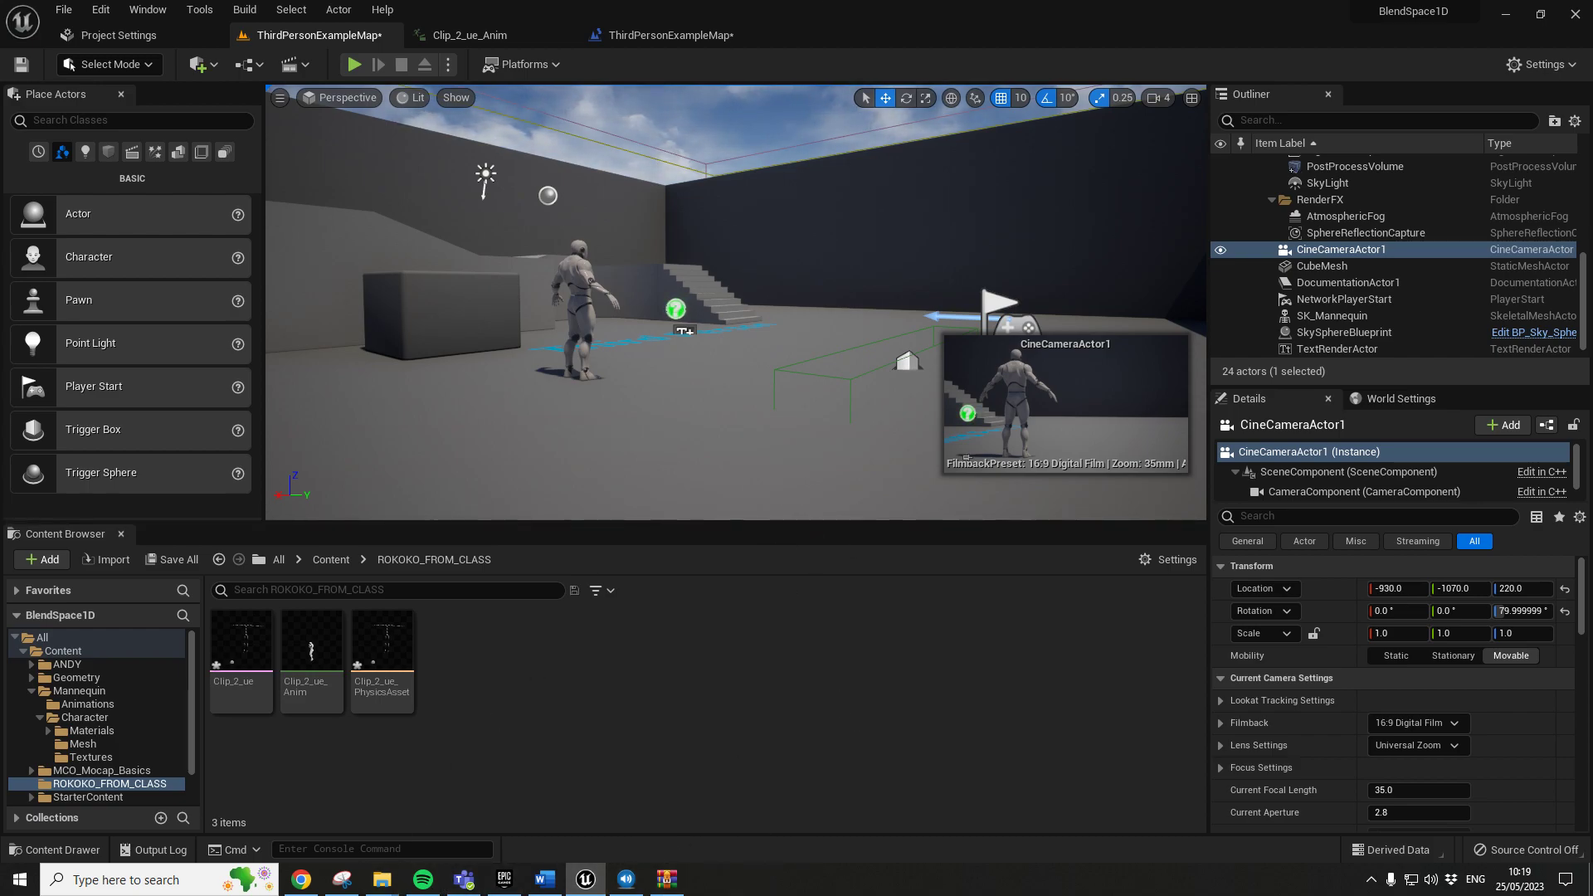
# Import the Clip_3_ue FBX file into the ROKOKO_FROM_CLASS folder, using the UE4_Mannequin_Skeleton from Mannequin/Character/Mesh
pyautogui.click(382, 879)
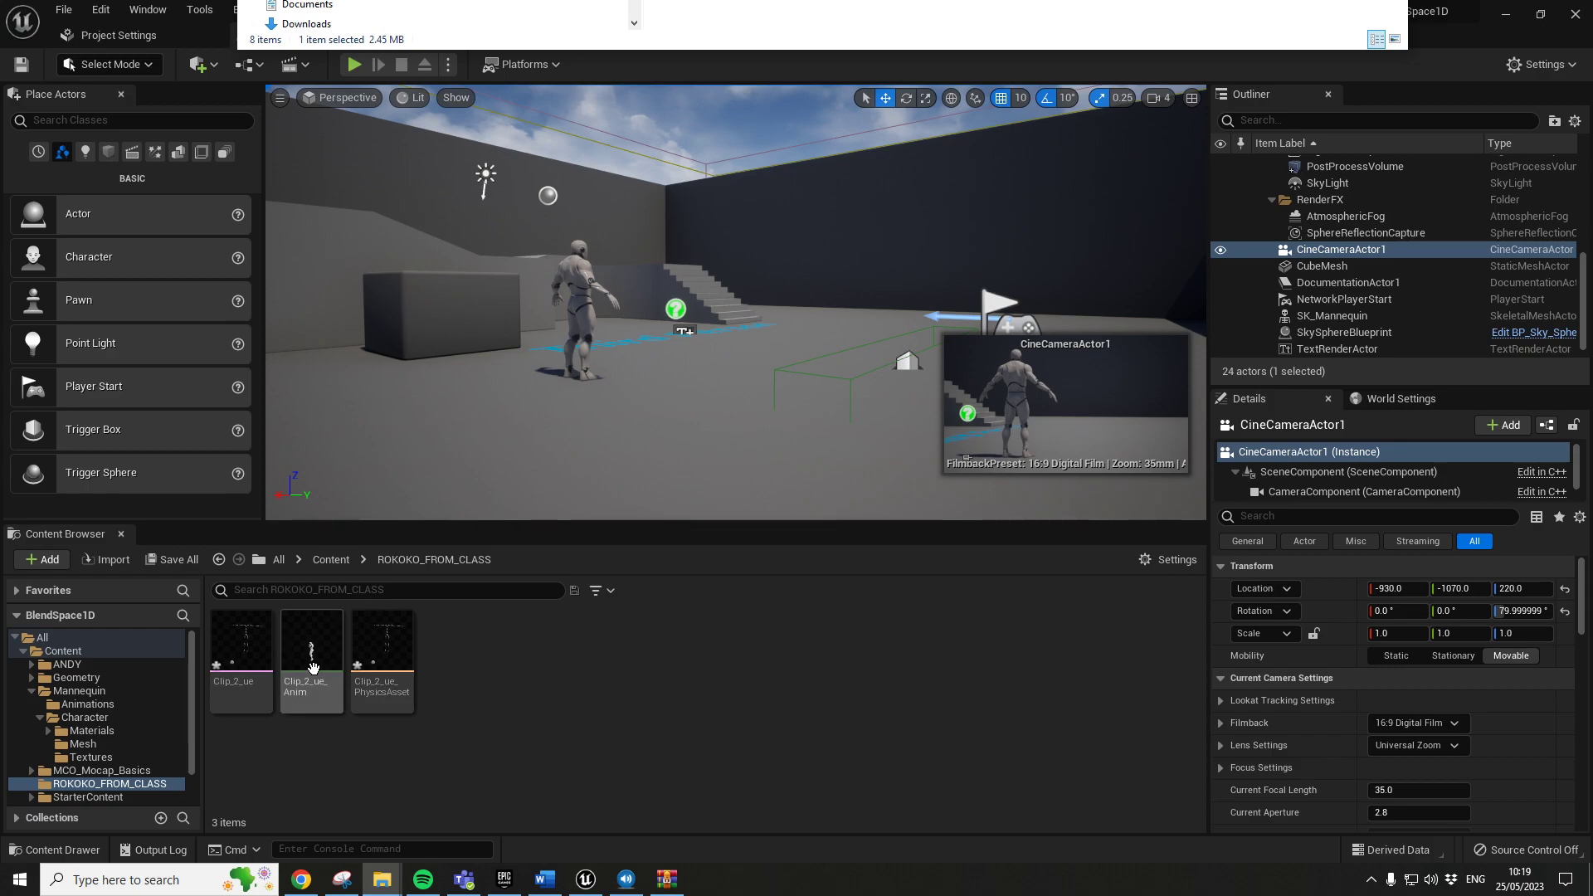
pyautogui.moveTo(713, 2); pyautogui.dragTo(638, 785)
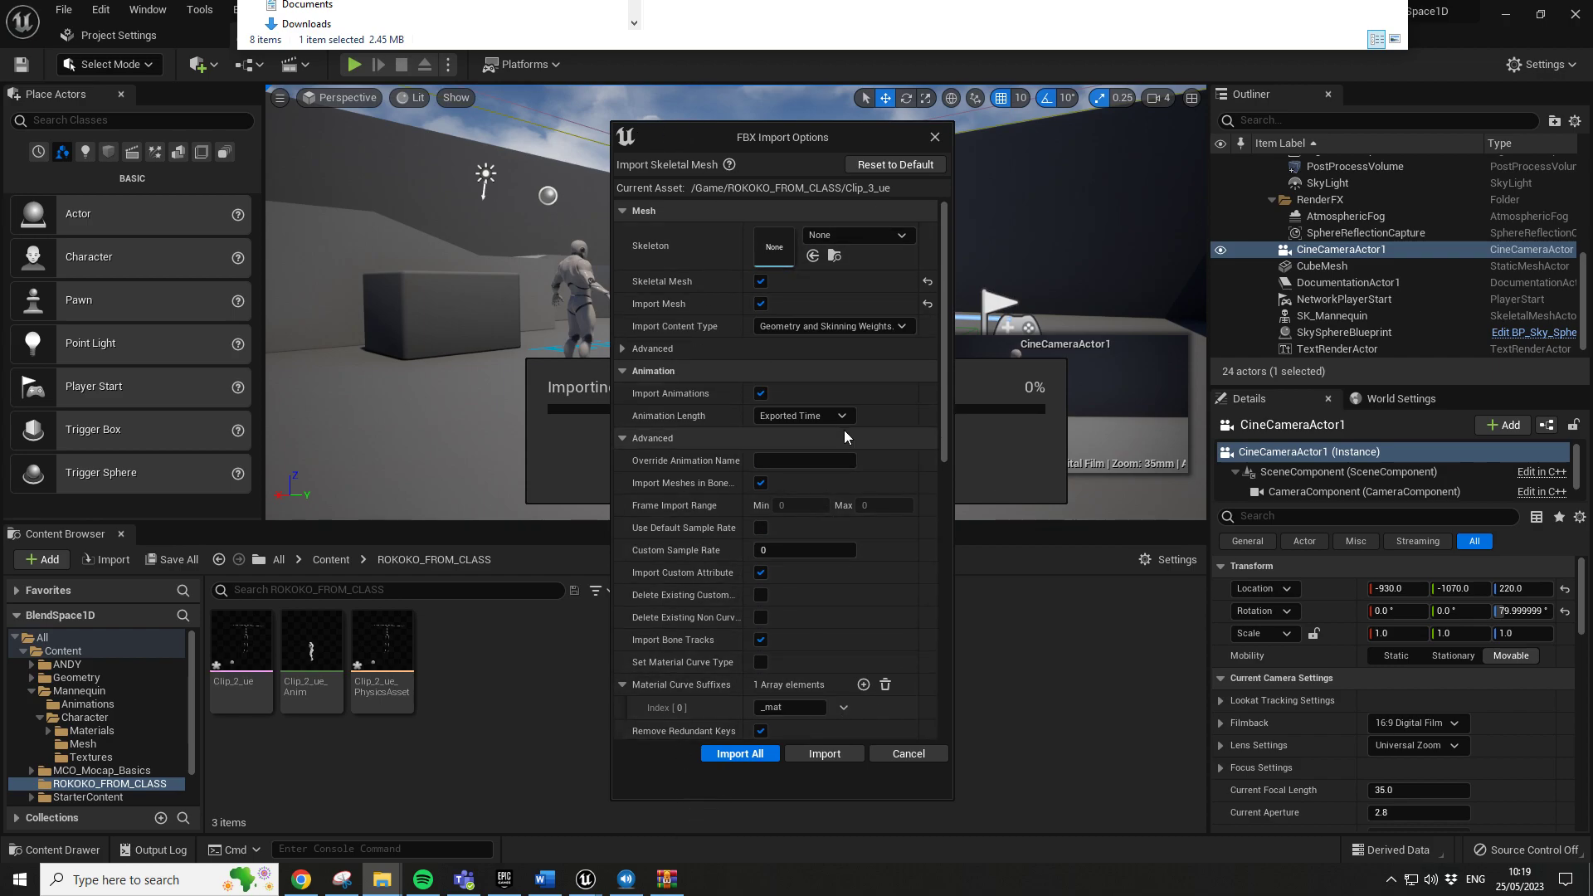
pyautogui.click(907, 237)
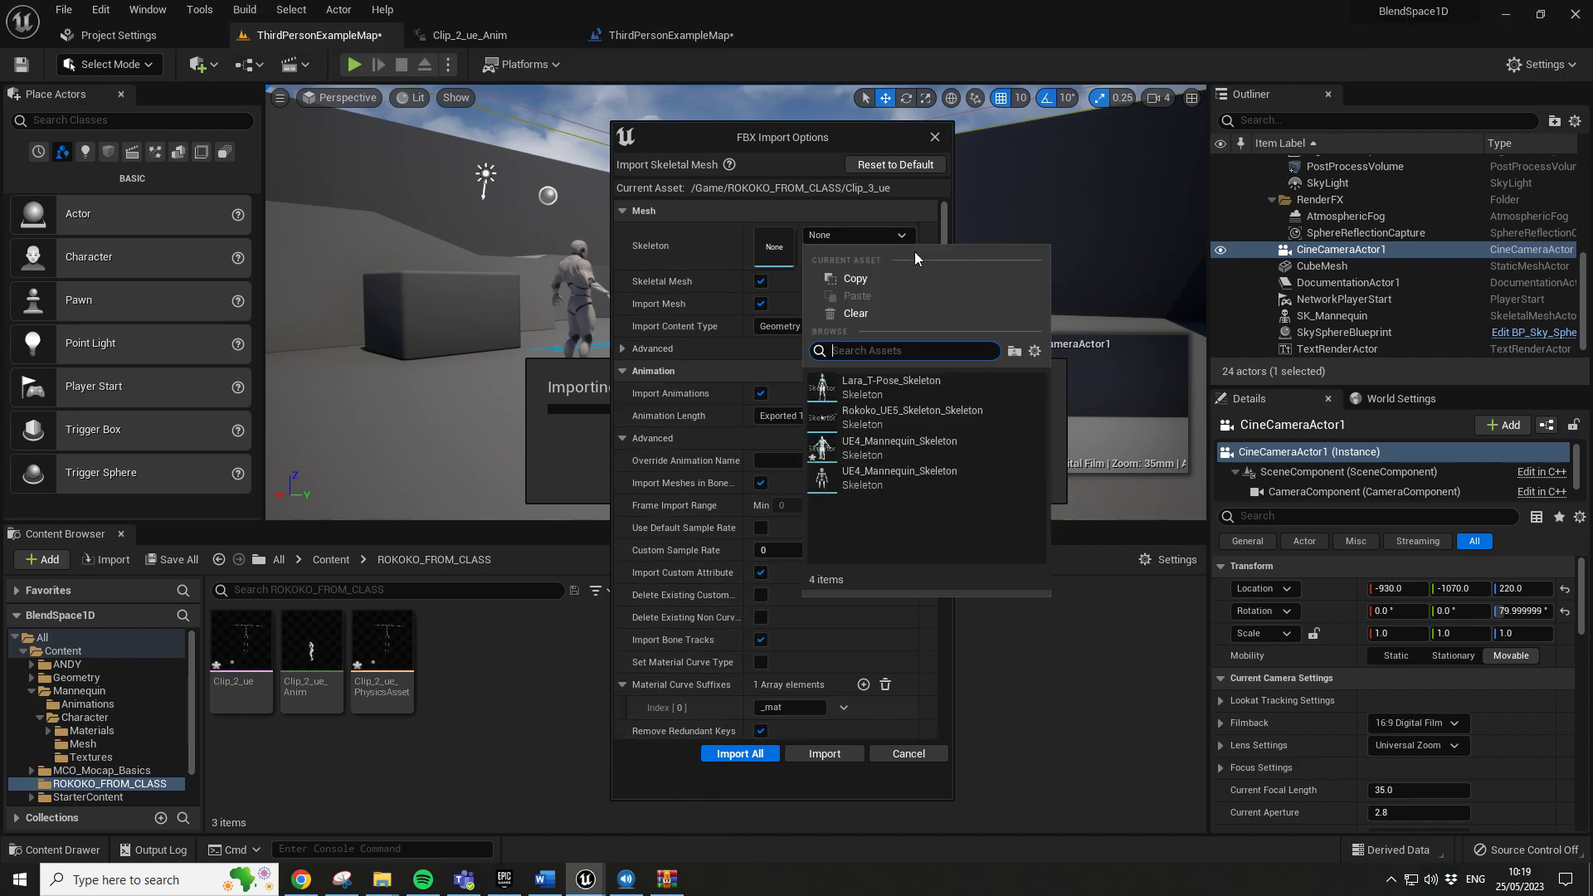
pyautogui.moveTo(982, 455)
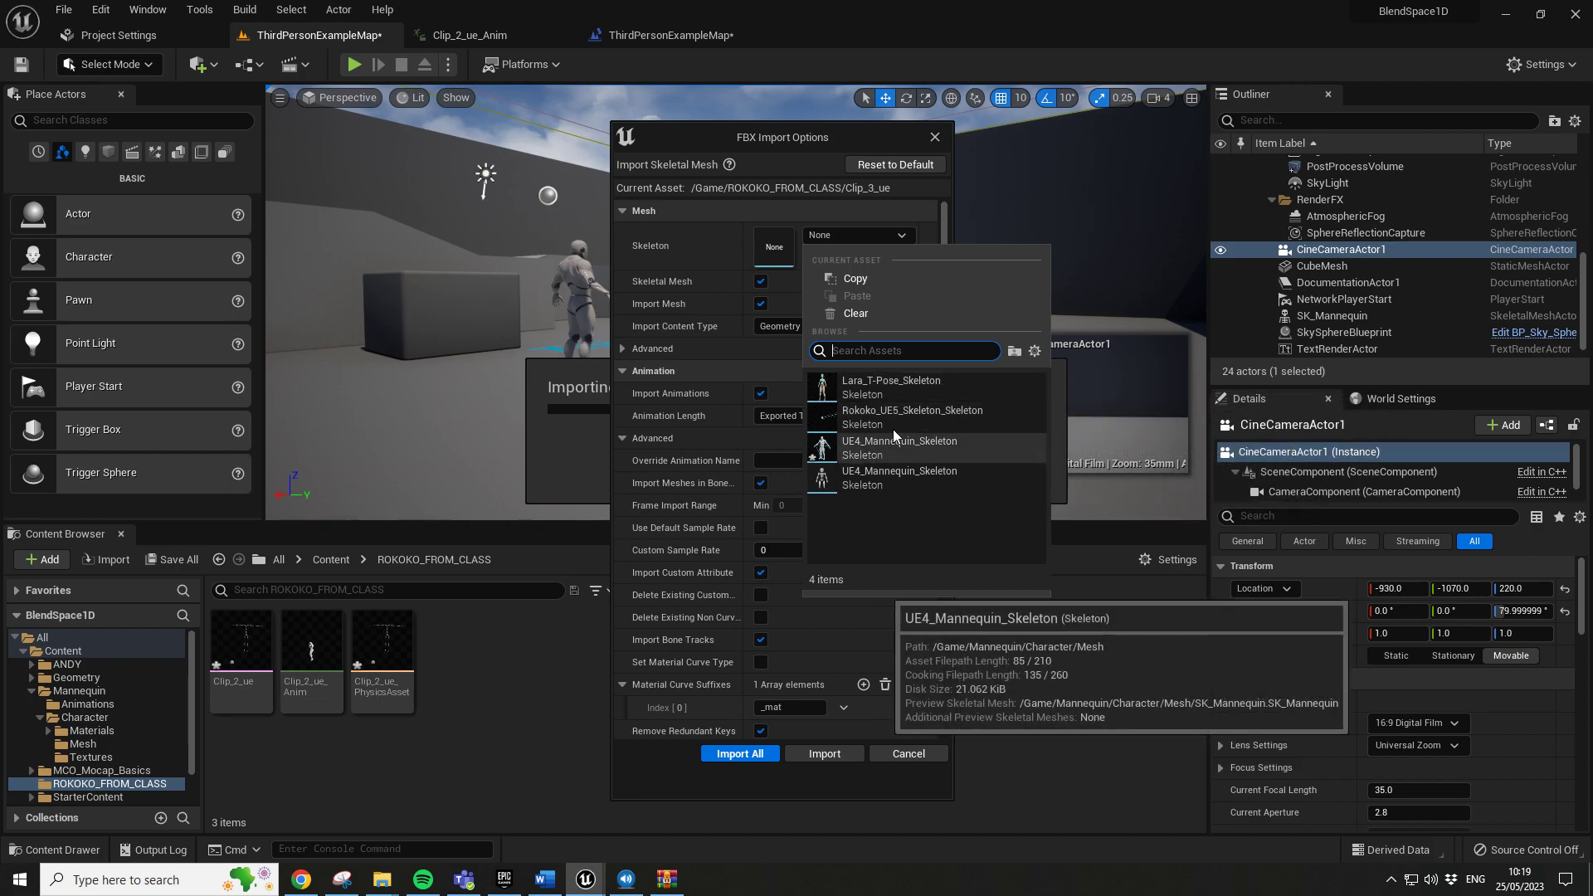
pyautogui.moveTo(881, 449)
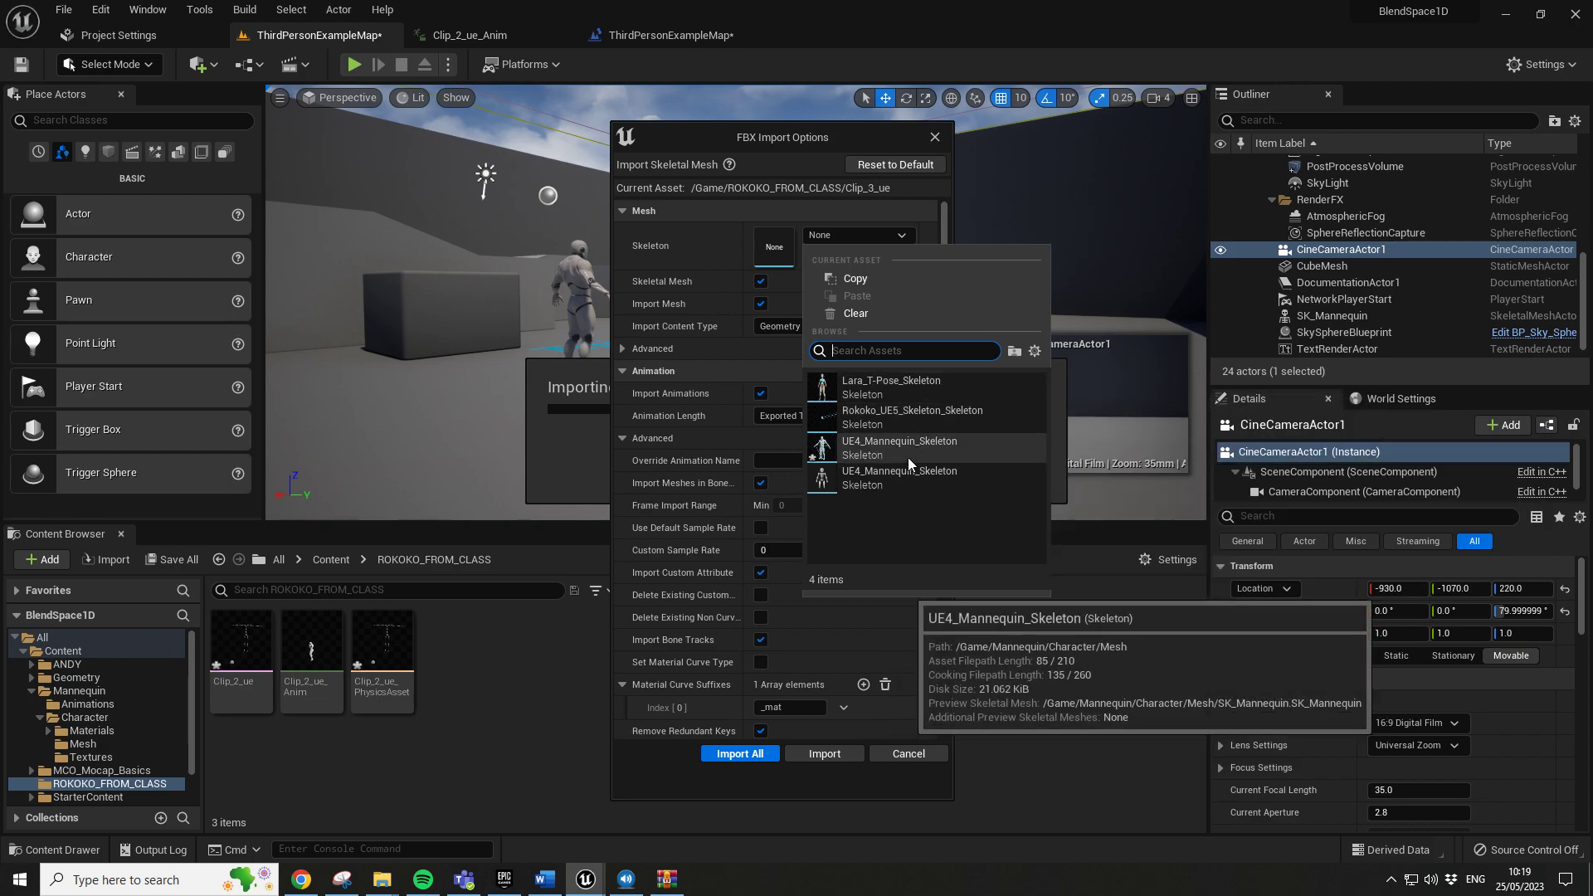
pyautogui.click(908, 457)
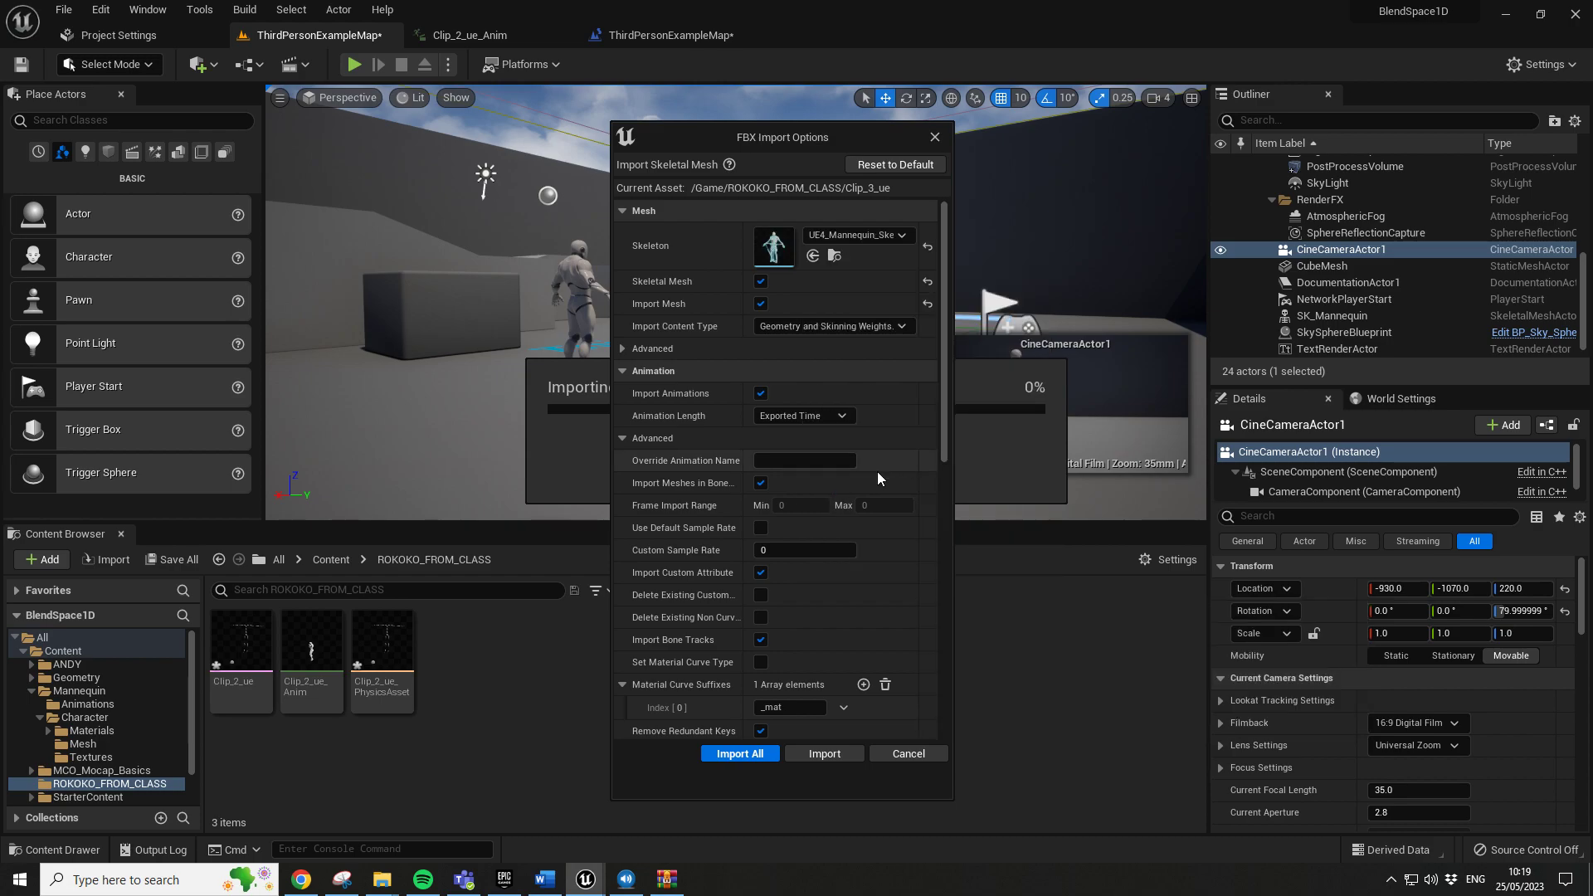
pyautogui.click(763, 757)
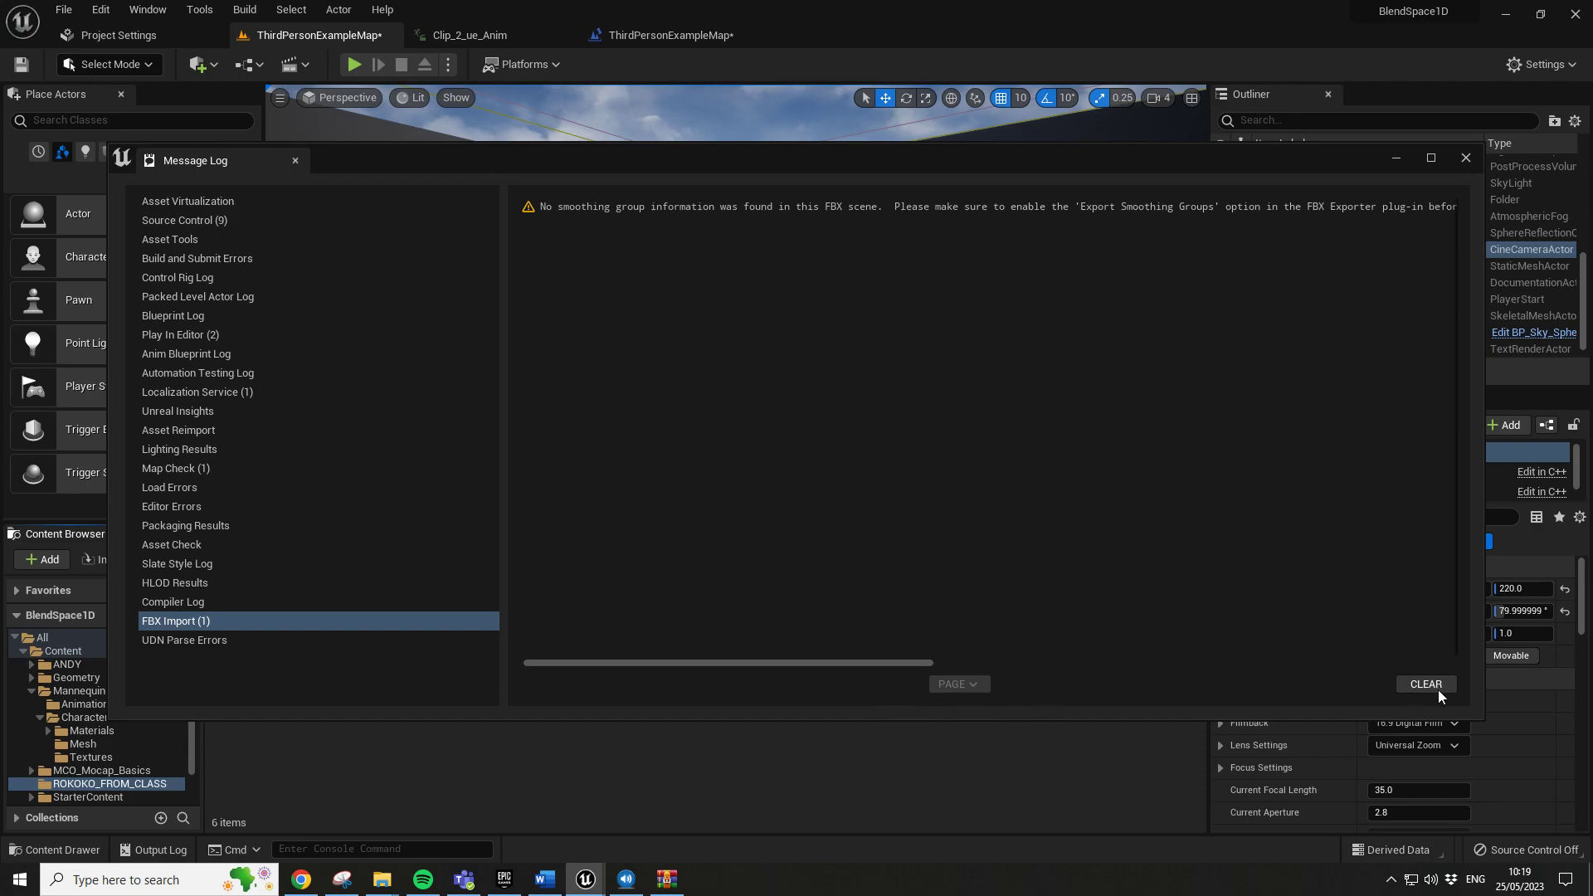
# Clear and close the FBX Import message log, and save all project changes
pyautogui.click(1429, 686)
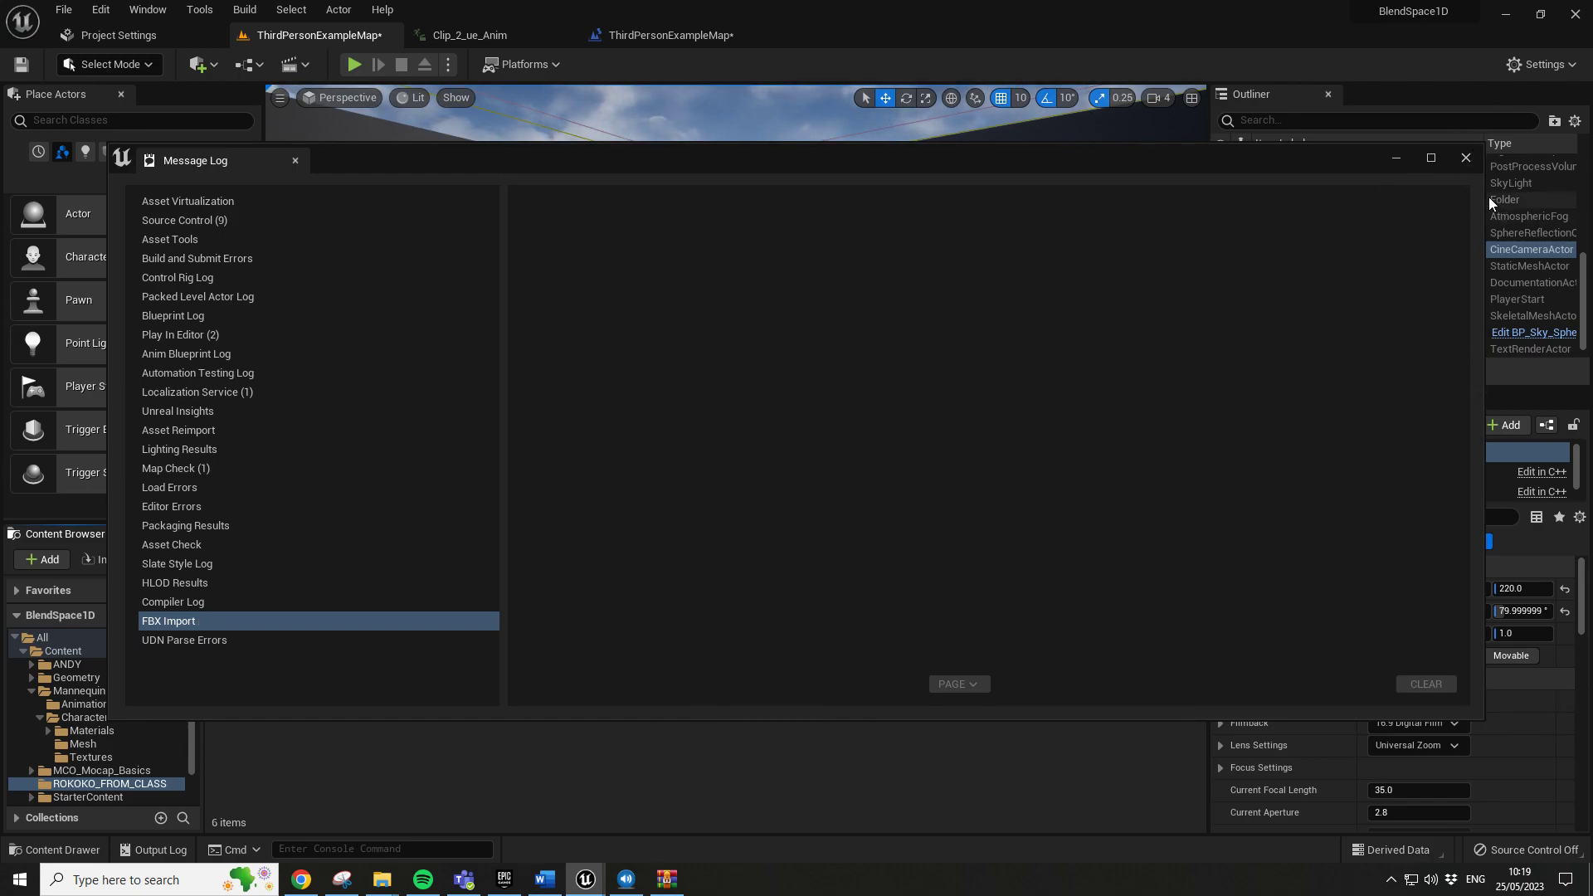
pyautogui.click(1465, 158)
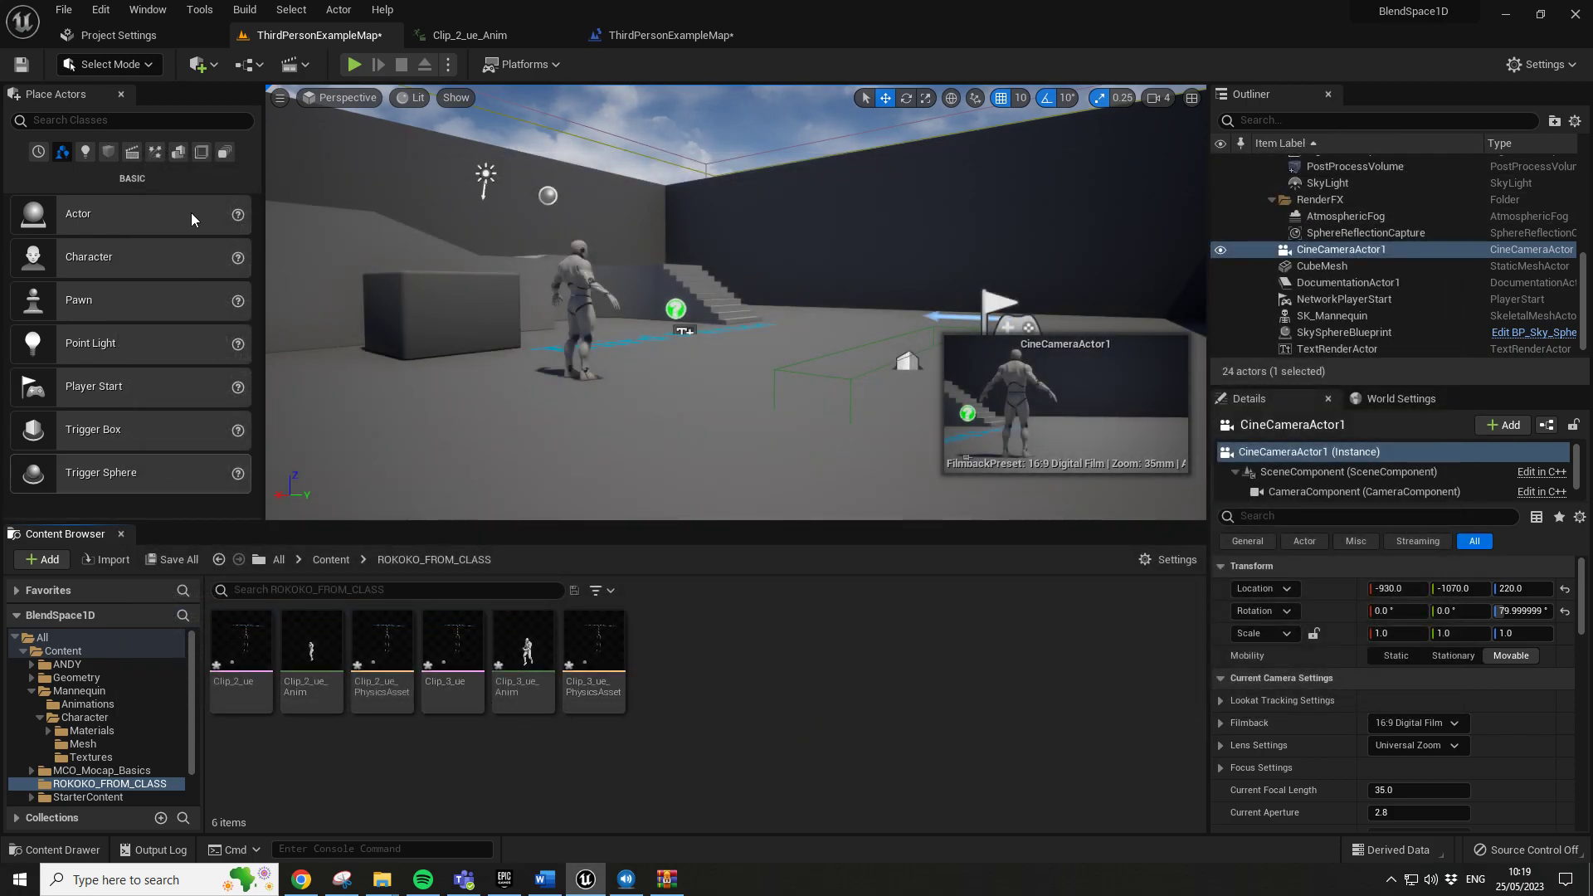
pyautogui.click(64, 9)
pyautogui.click(107, 164)
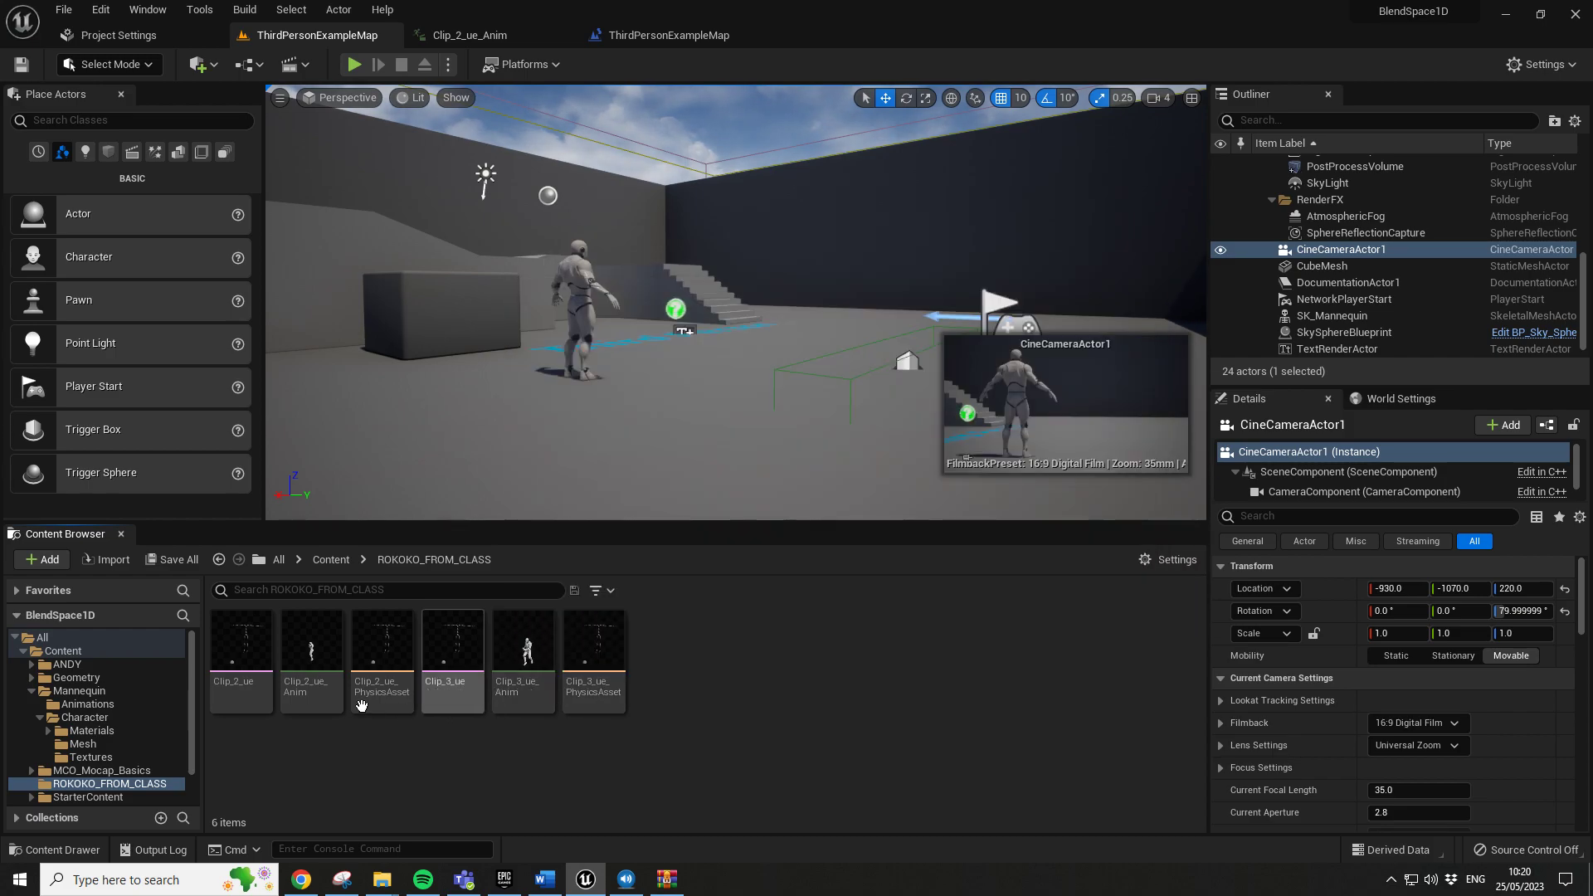
# Test Clip_3_ue_Anim in play mode on a temporary actor placed beside the mannequin, and delete that actor
pyautogui.moveTo(531, 647); pyautogui.dragTo(577, 449)
pyautogui.press('f')
pyautogui.moveTo(576, 448)
pyautogui.mouseDown(button='right')
pyautogui.moveTo(539, 447)
pyautogui.moveTo(569, 467)
pyautogui.mouseUp(button='right')
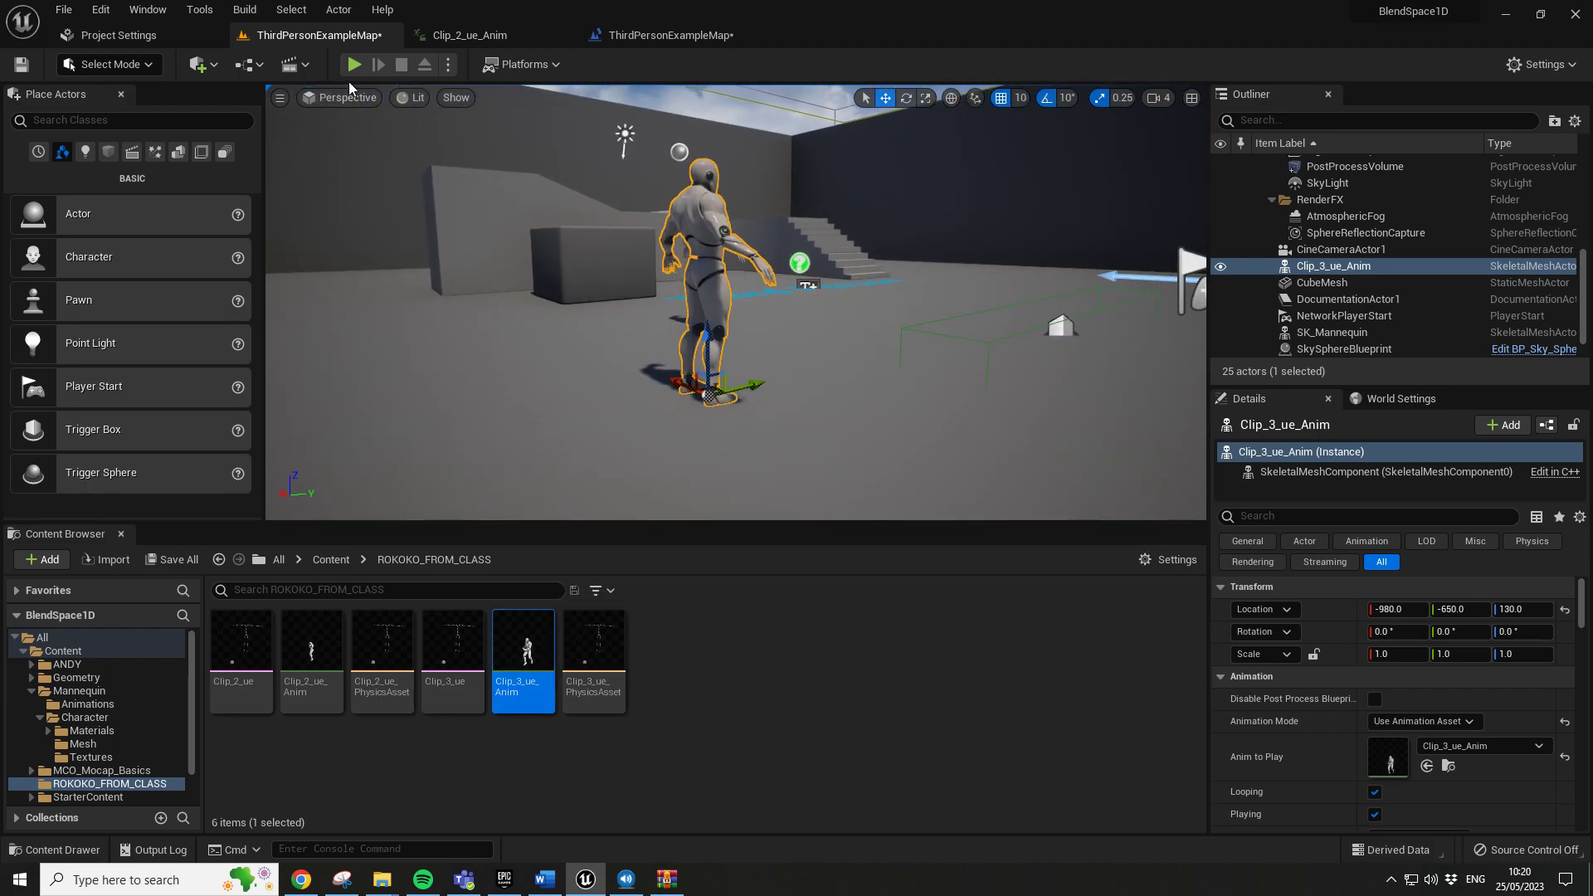
pyautogui.click(354, 65)
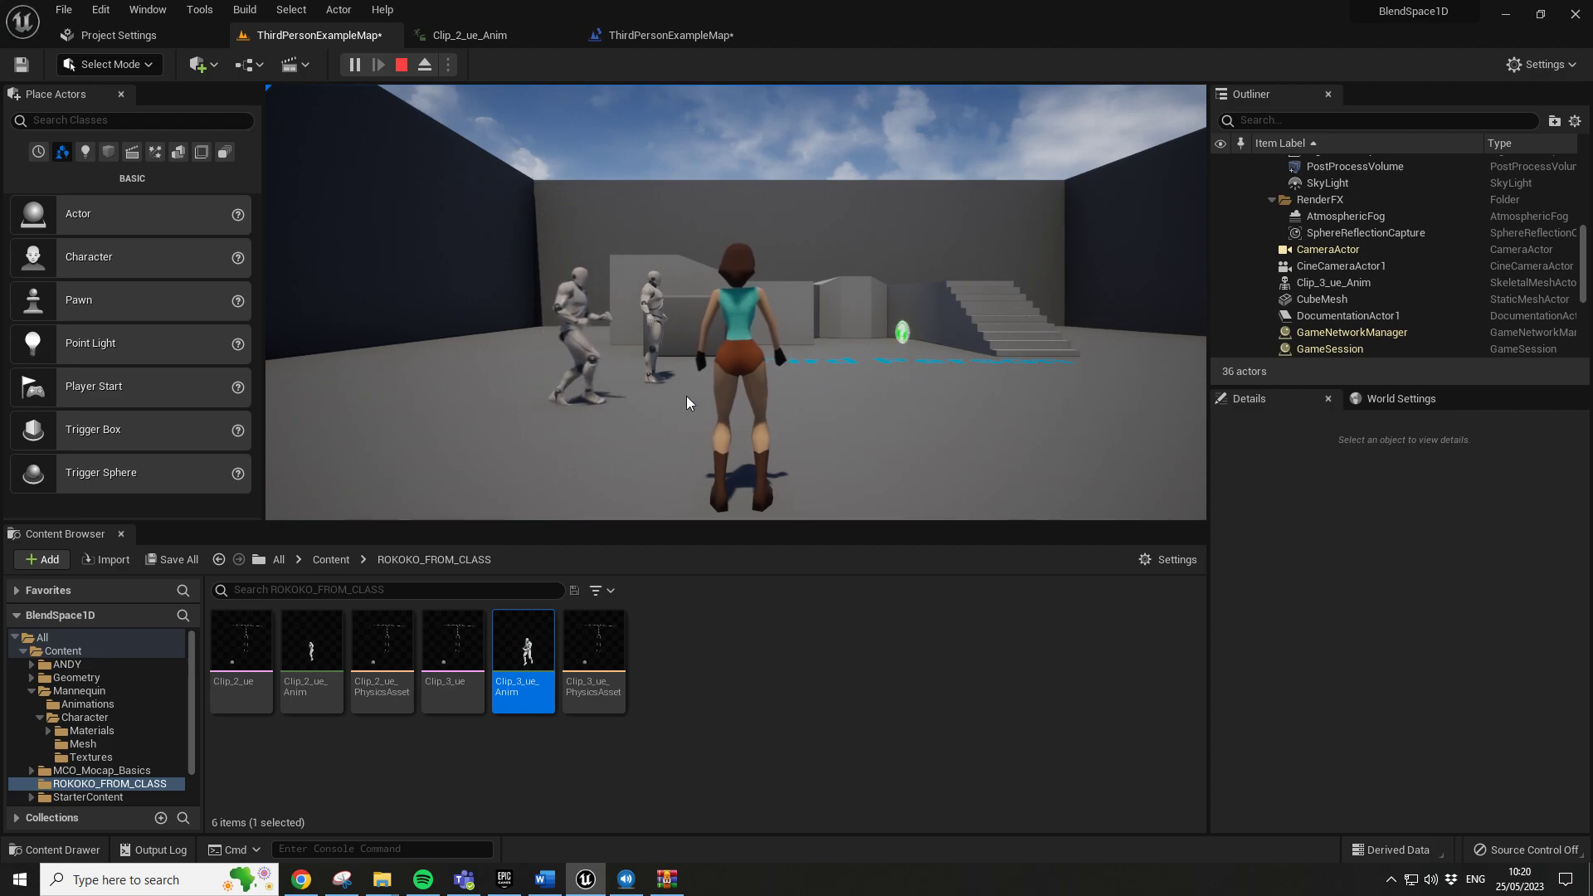
pyautogui.click(401, 63)
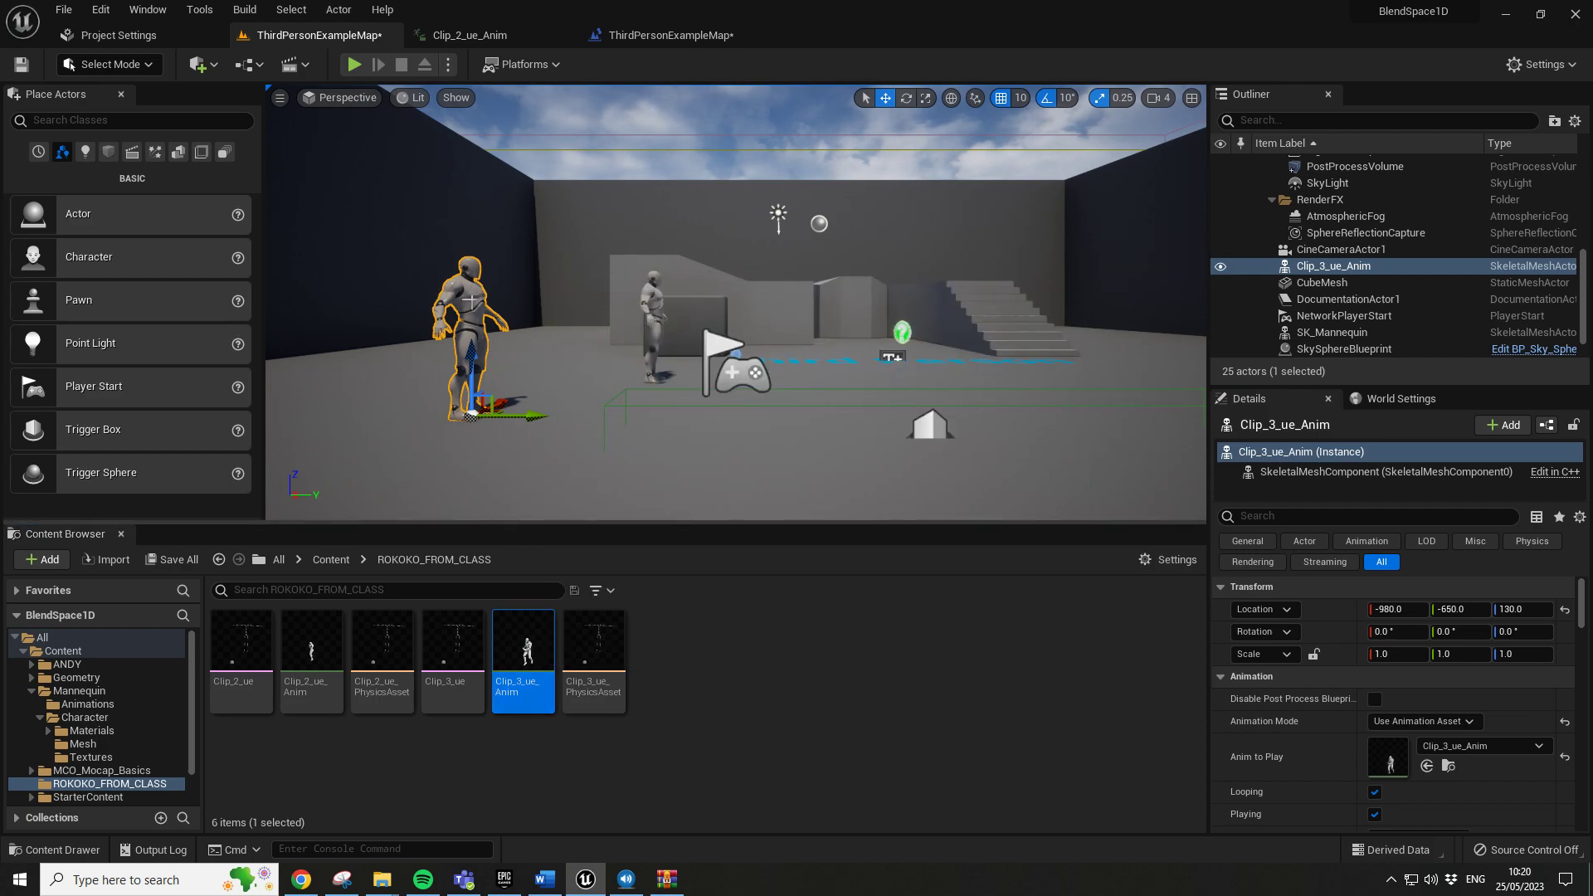
pyautogui.press('Delete')
# Find the trigger box by searching the level's actors for "trigg", and select and focus on it
pyautogui.moveTo(640, 452); pyautogui.dragTo(727, 418, button='right')
pyautogui.press('w')
pyautogui.moveTo(555, 445); pyautogui.dragTo(949, 427, button='right')
pyautogui.press('s')
pyautogui.press('w')
pyautogui.press('a')
pyautogui.click(1305, 122)
pyautogui.write('trigg')
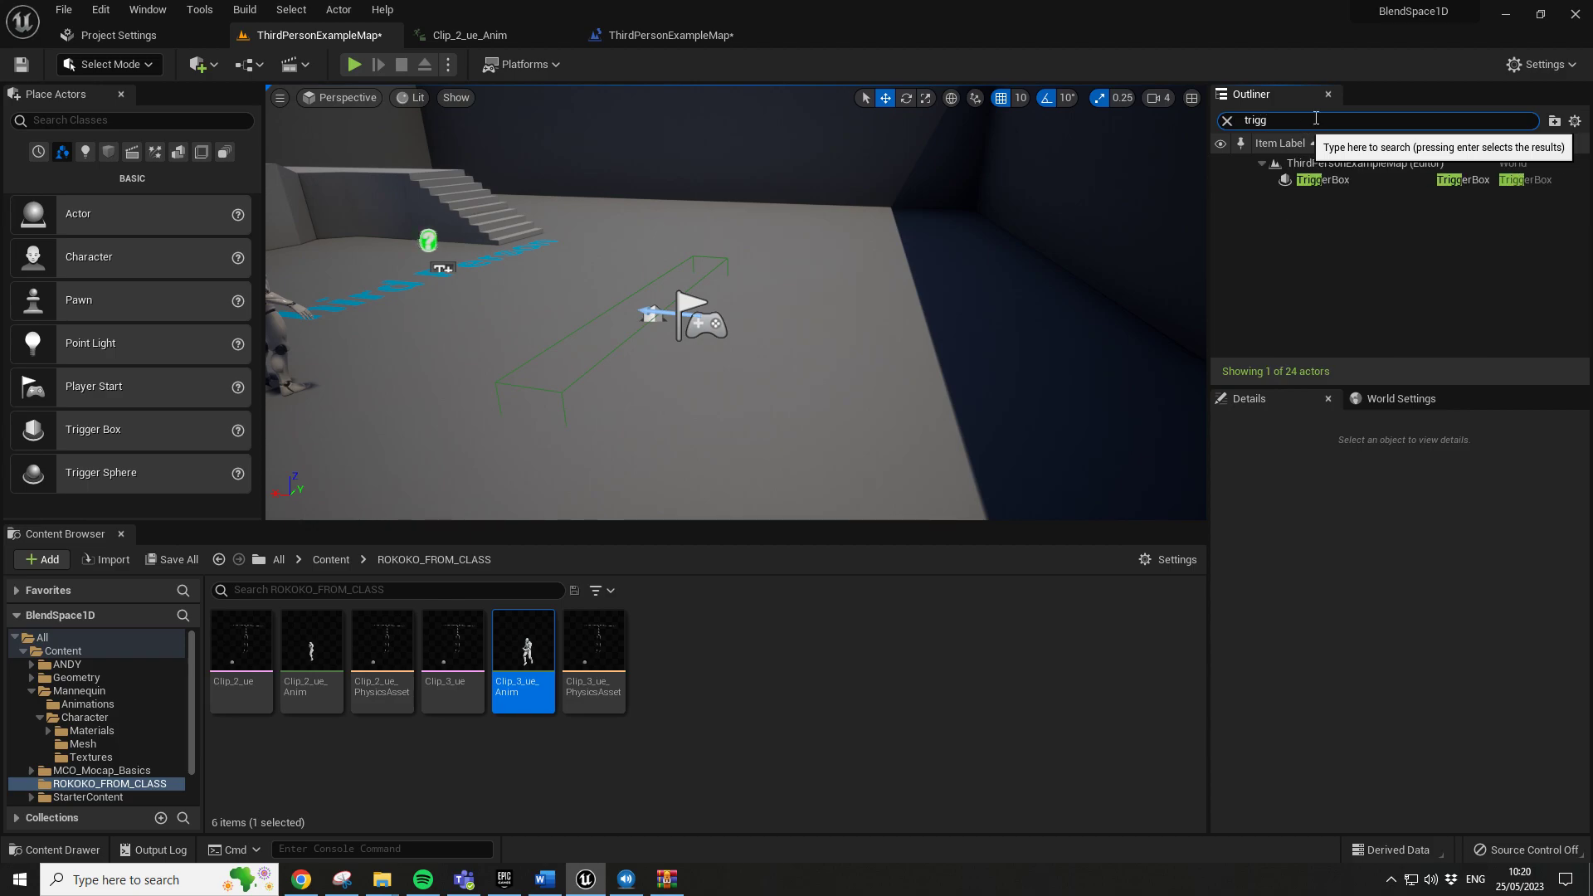
pyautogui.click(1328, 180)
pyautogui.press('f')
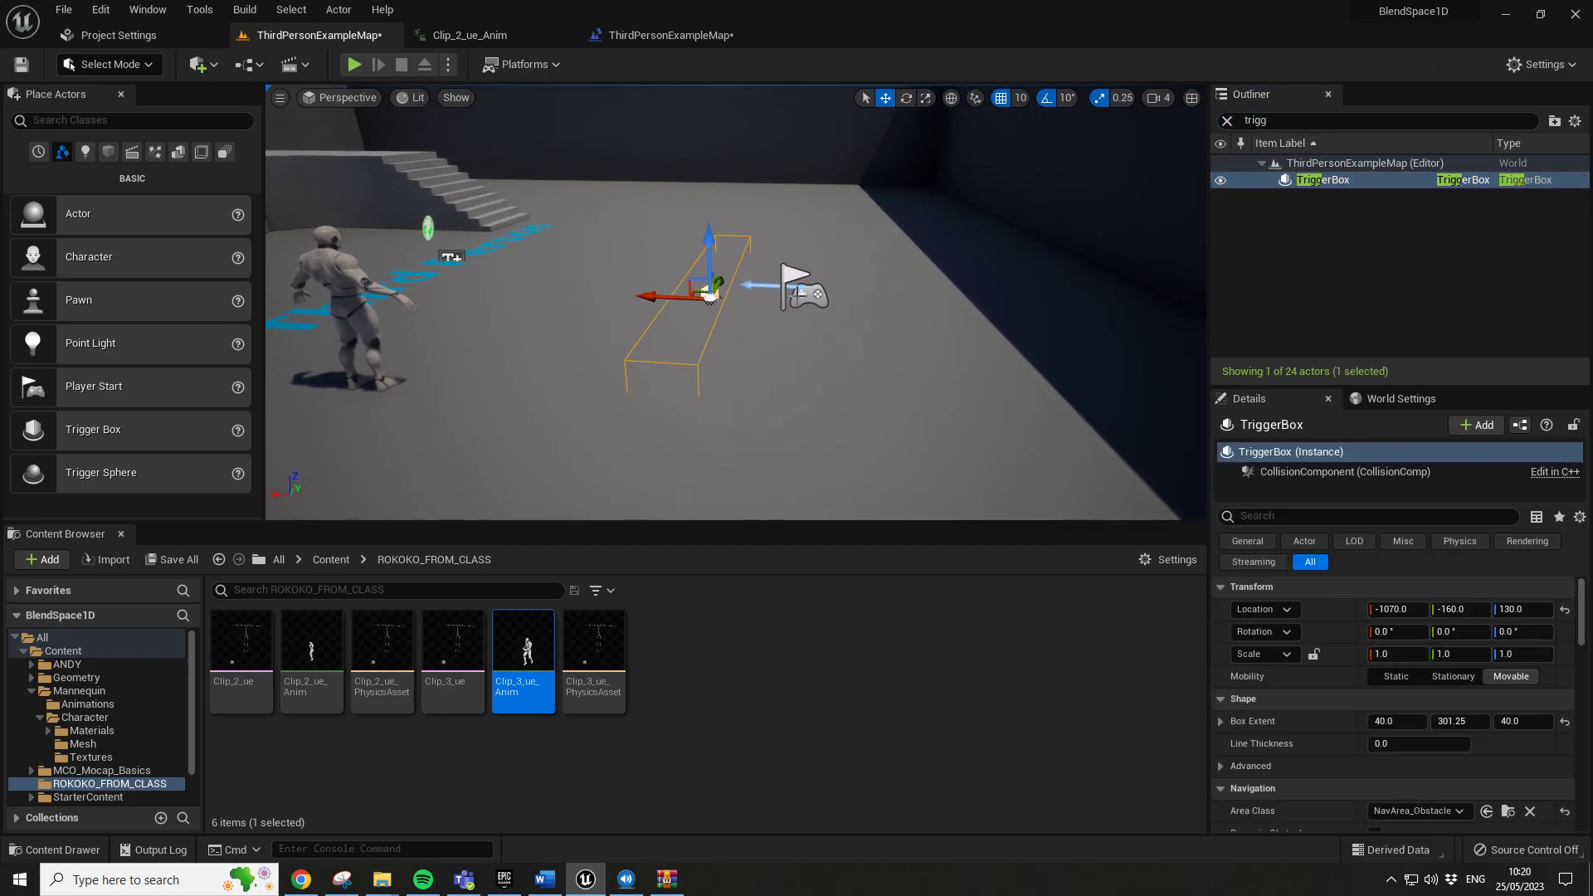
pyautogui.moveTo(863, 369); pyautogui.dragTo(845, 374, button='right')
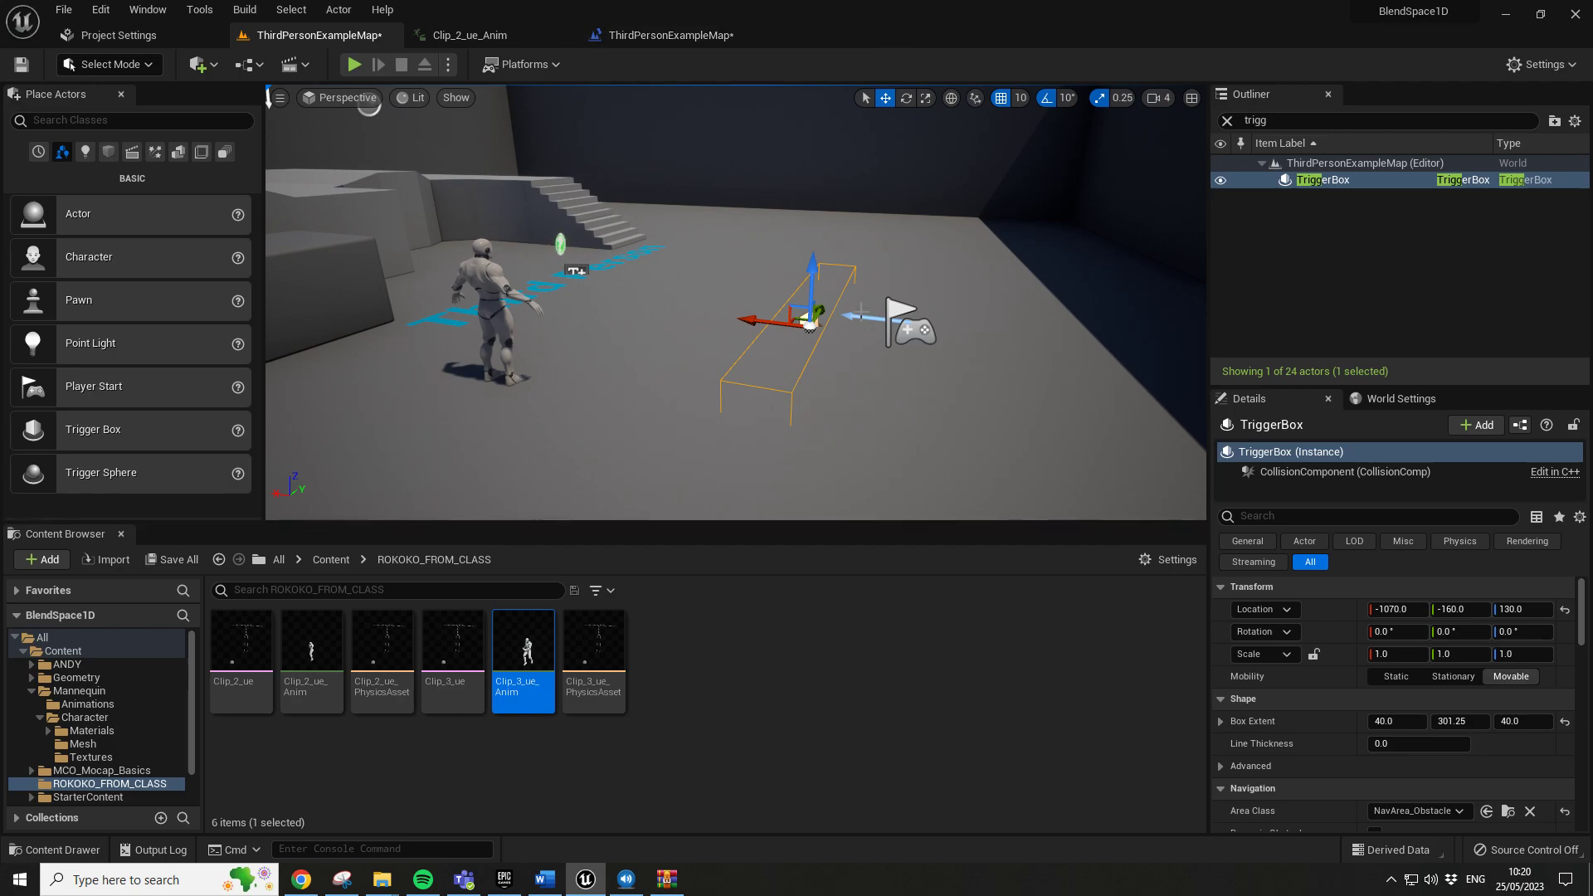
# Open the level blueprint and look up the collision events offered for the selected trigger box
pyautogui.click(730, 37)
pyautogui.moveTo(685, 498); pyautogui.dragTo(895, 480, button='right')
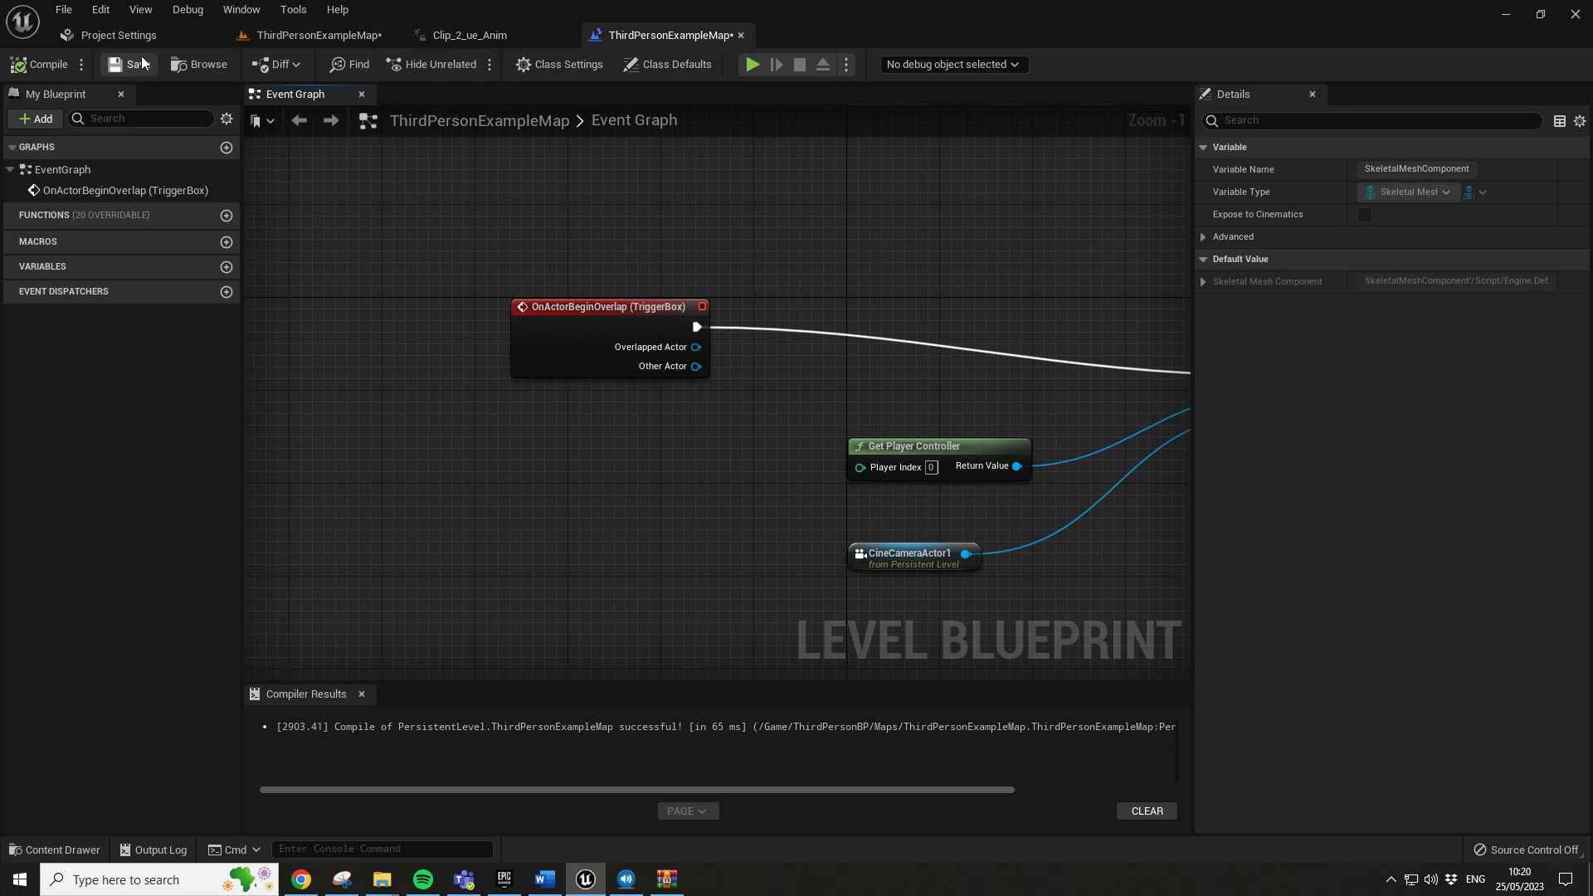
pyautogui.click(296, 37)
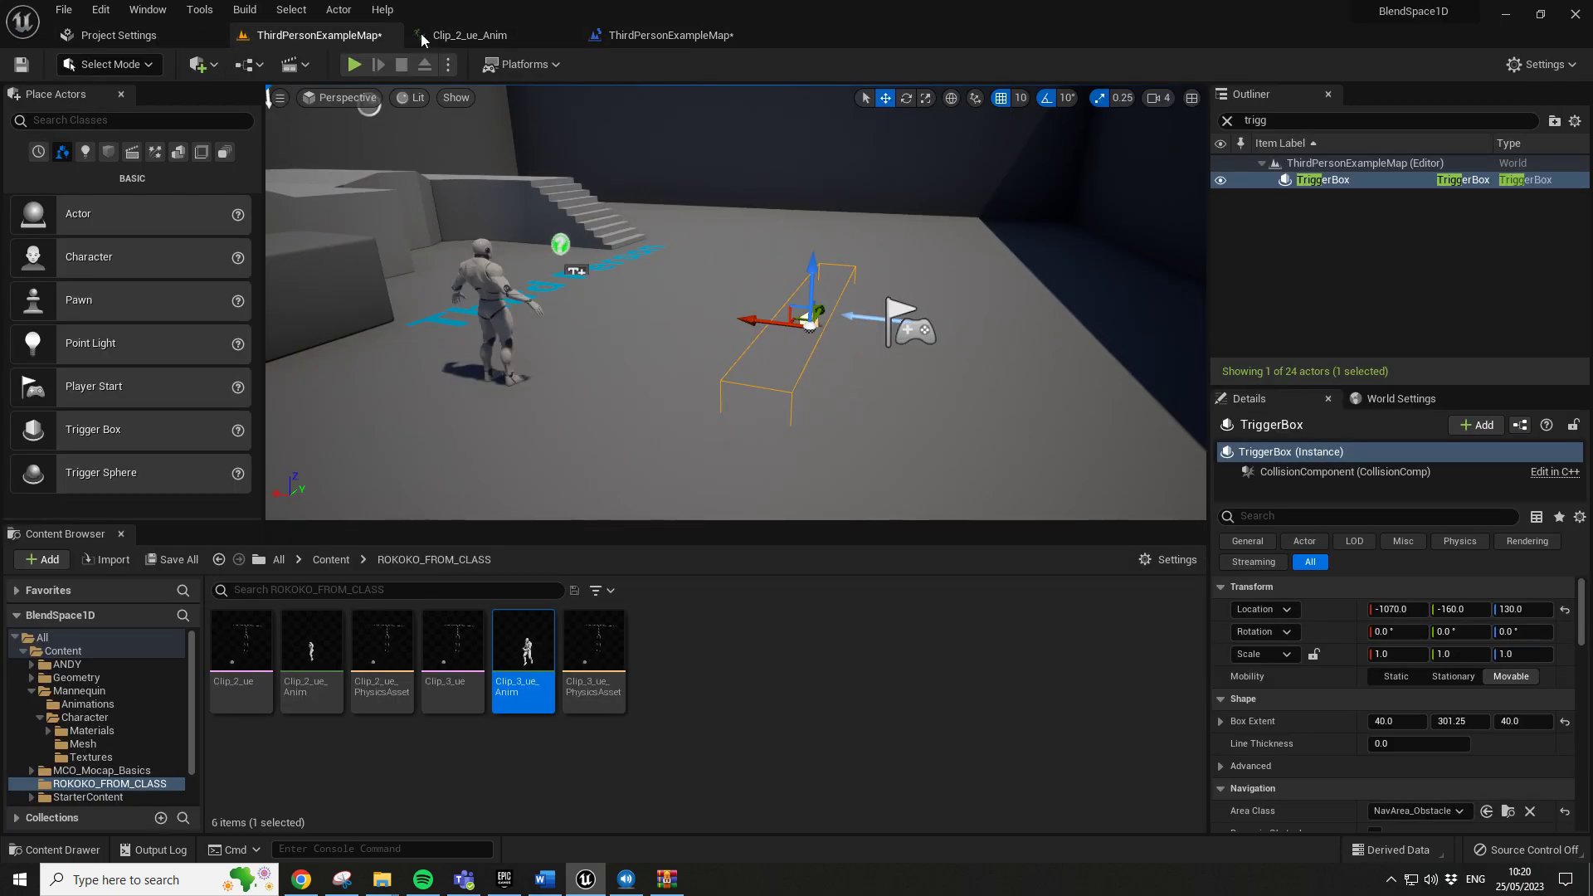
pyautogui.click(668, 35)
pyautogui.rightClick(490, 477)
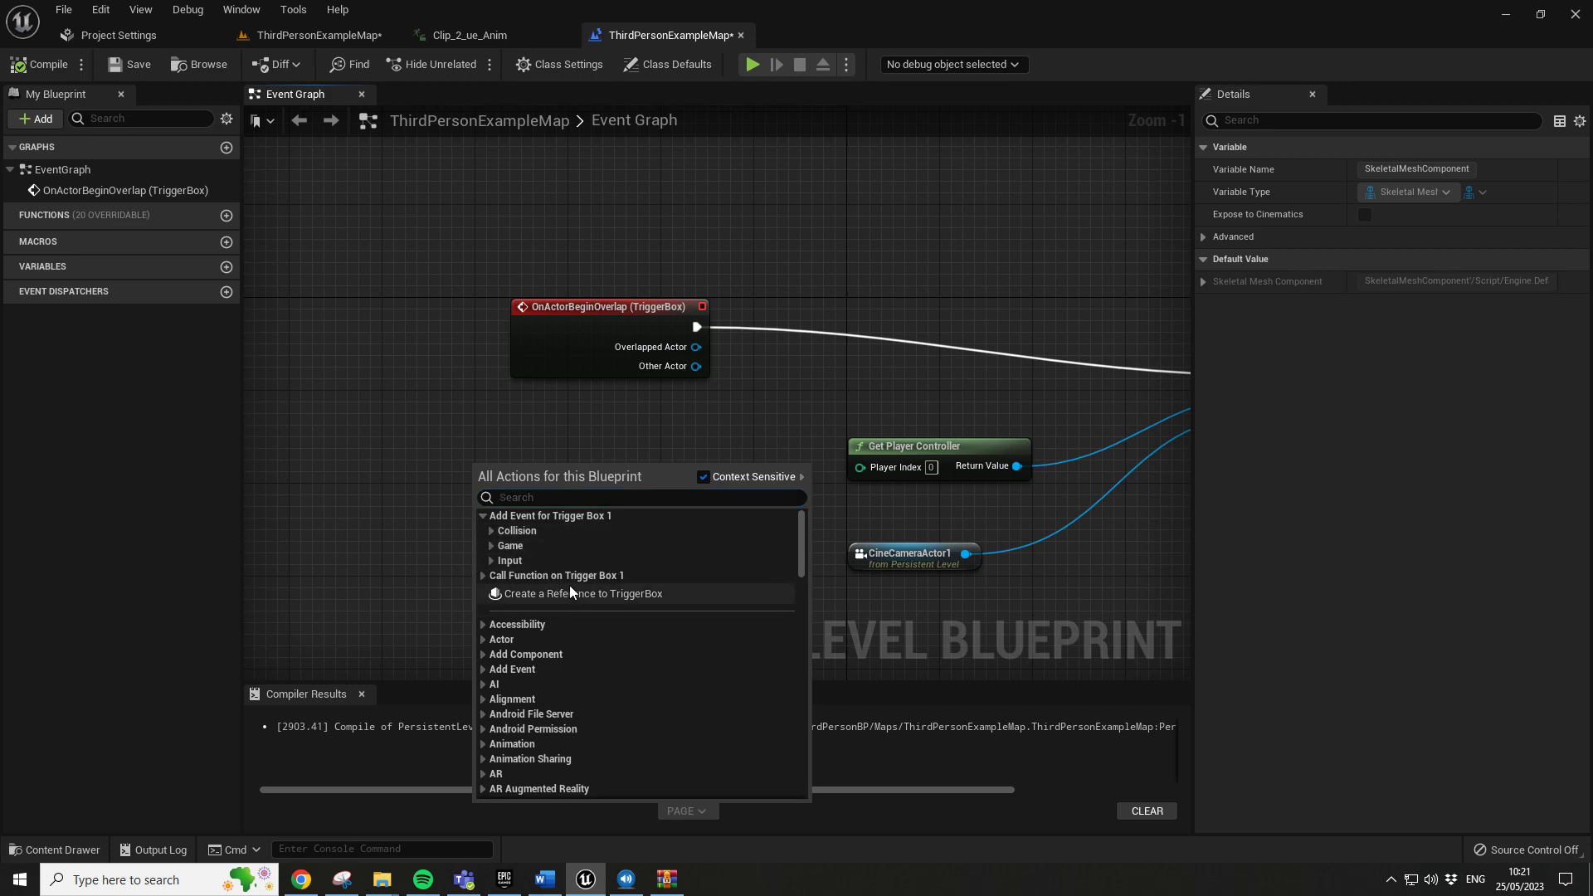
pyautogui.click(492, 530)
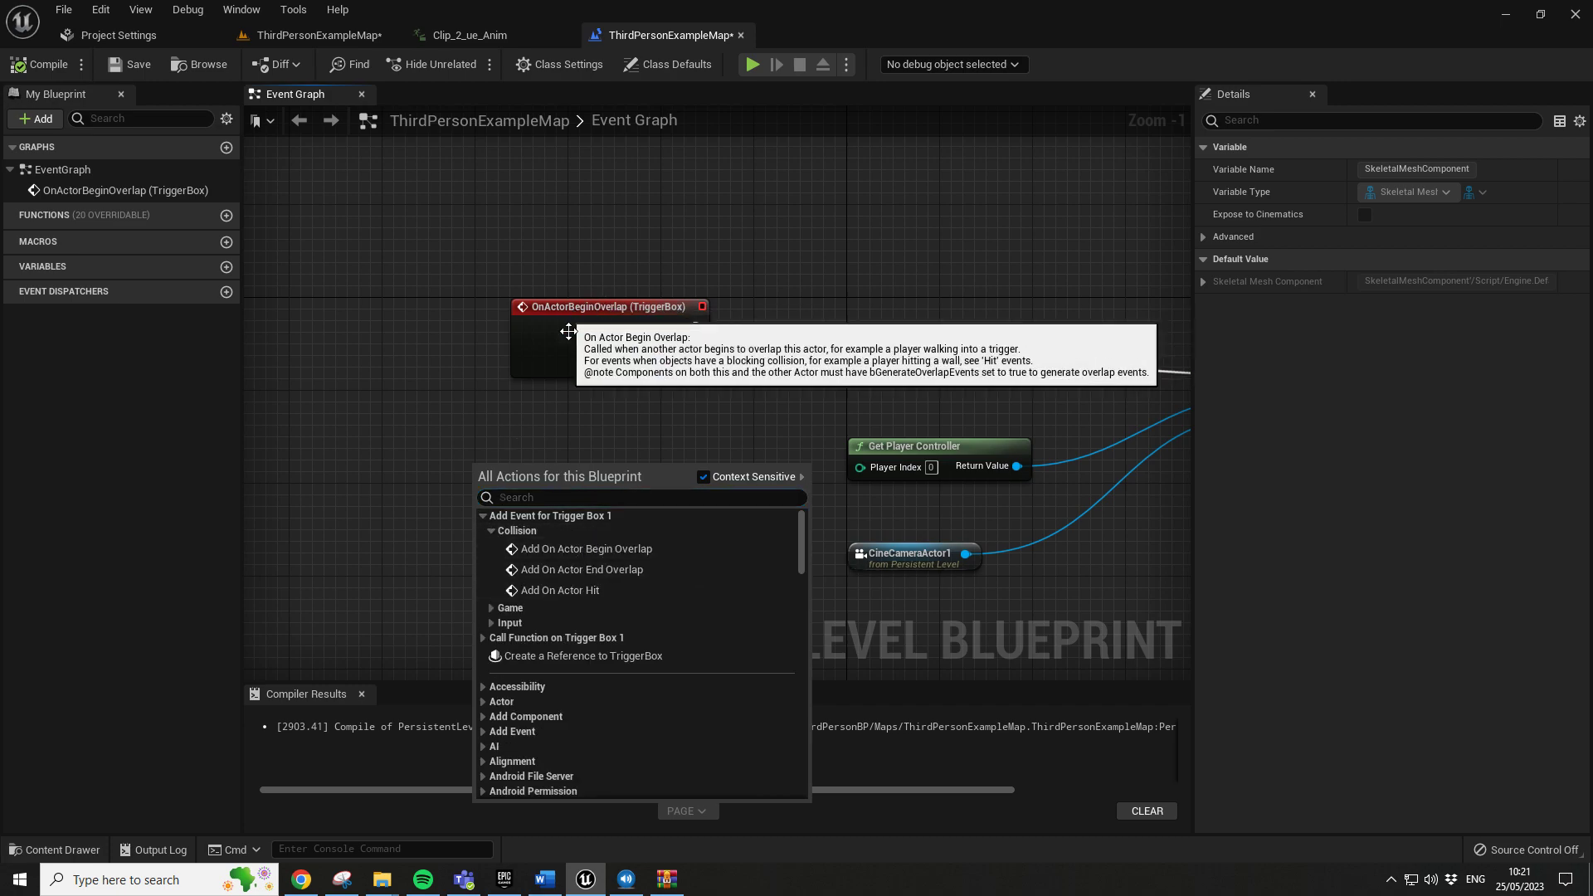
pyautogui.click(409, 435)
# Select CineCameraActor1 in the level and look up the option to reference it in the level blueprint
pyautogui.moveTo(763, 533); pyautogui.dragTo(501, 491, button='right')
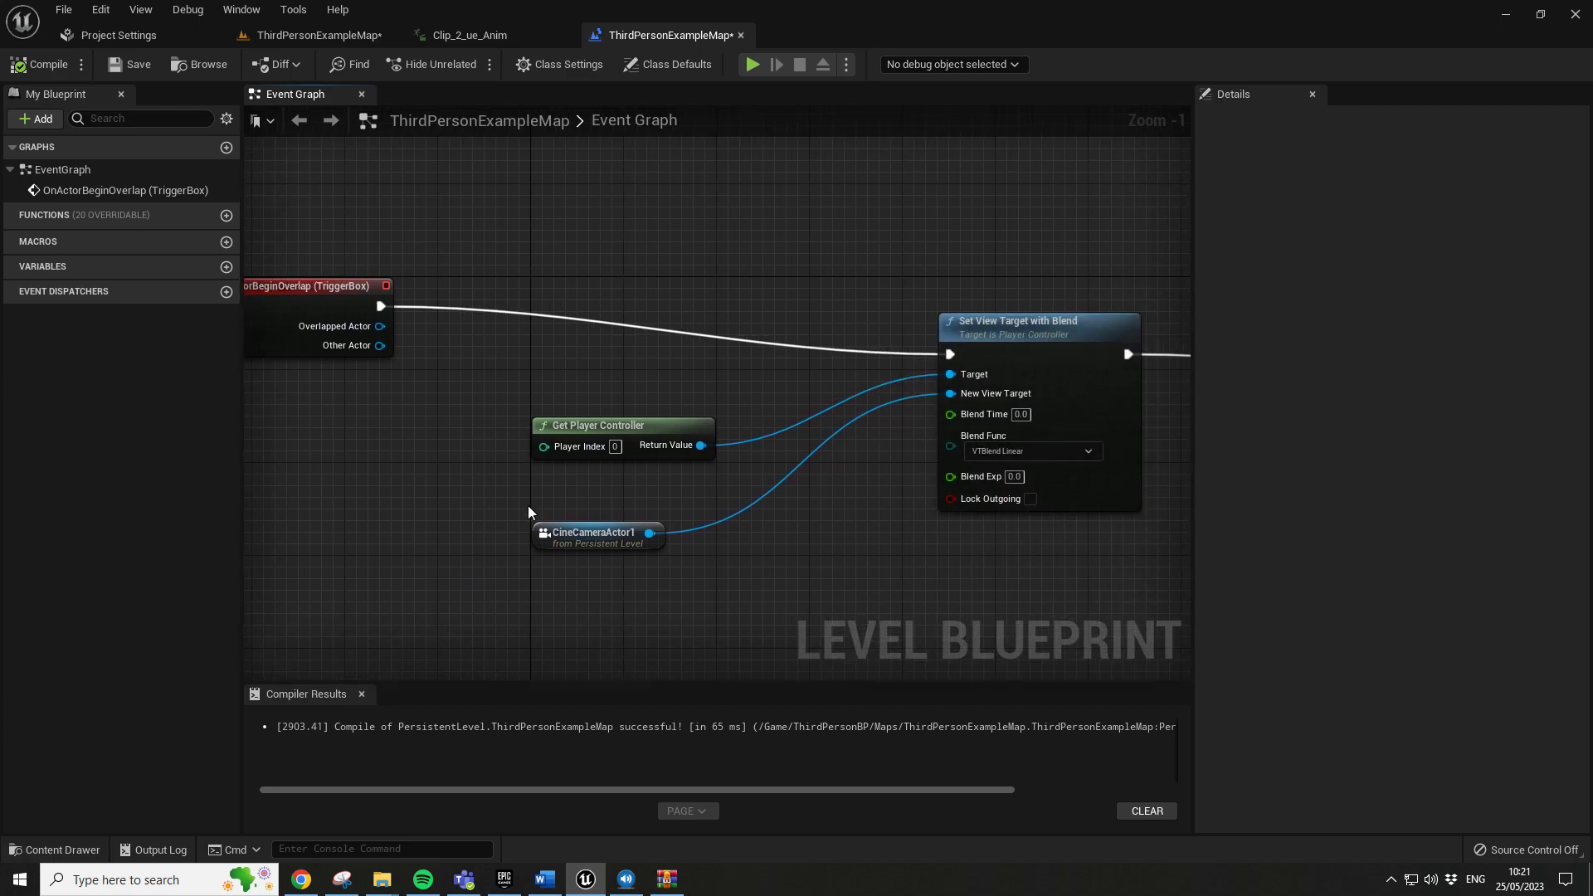
pyautogui.moveTo(1068, 311); pyautogui.dragTo(983, 306, button='right')
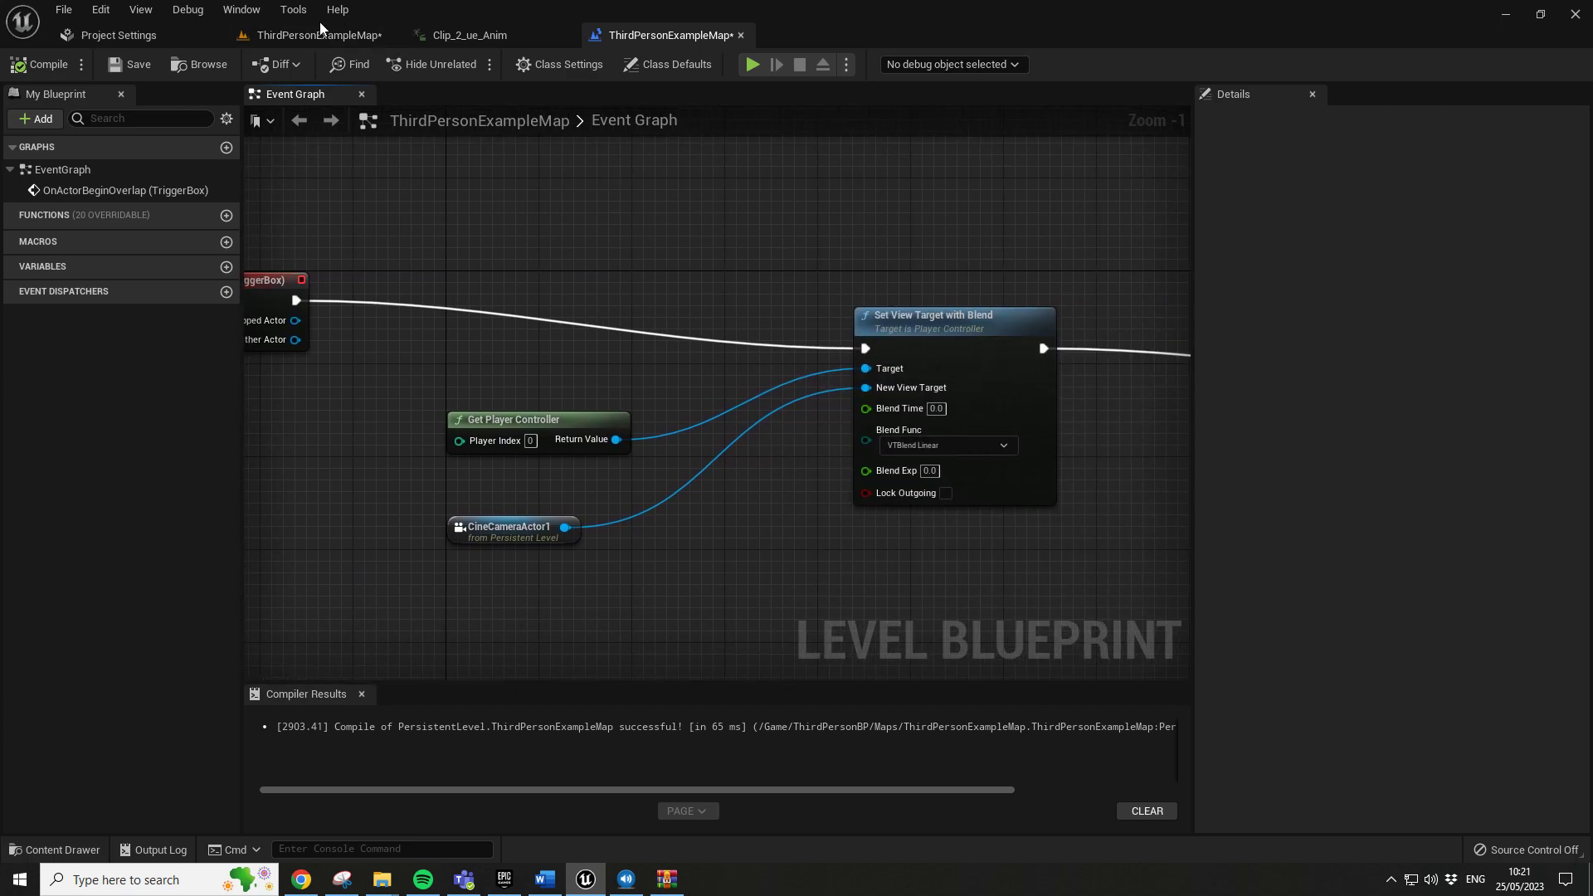
pyautogui.click(307, 42)
pyautogui.moveTo(892, 345); pyautogui.dragTo(701, 356, button='right')
pyautogui.click(480, 362)
pyautogui.press('s')
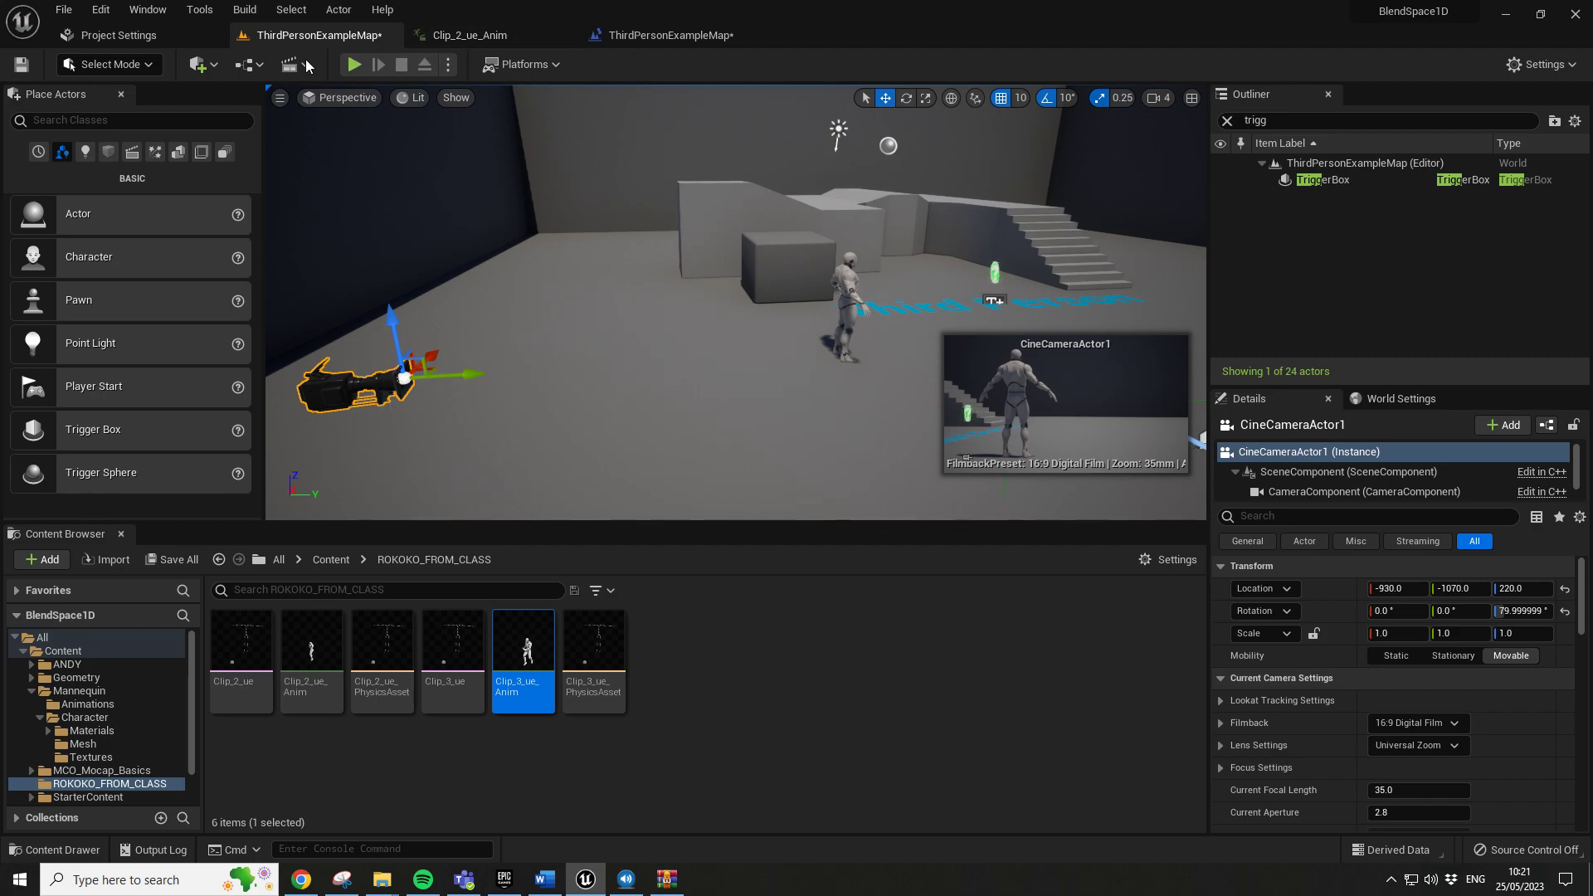
pyautogui.click(660, 38)
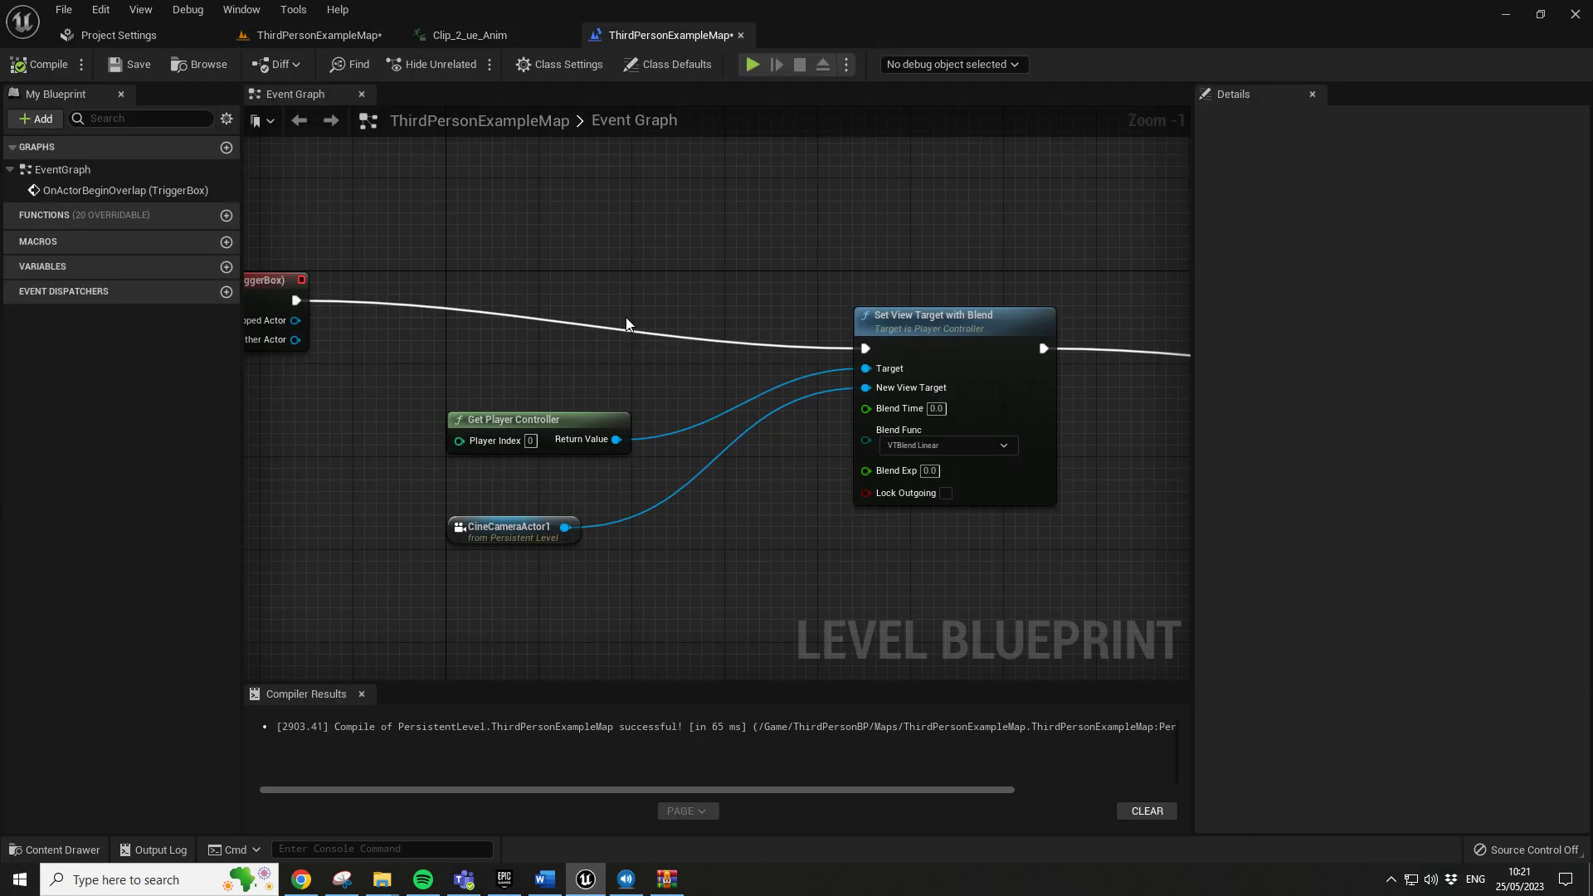
pyautogui.rightClick(496, 236)
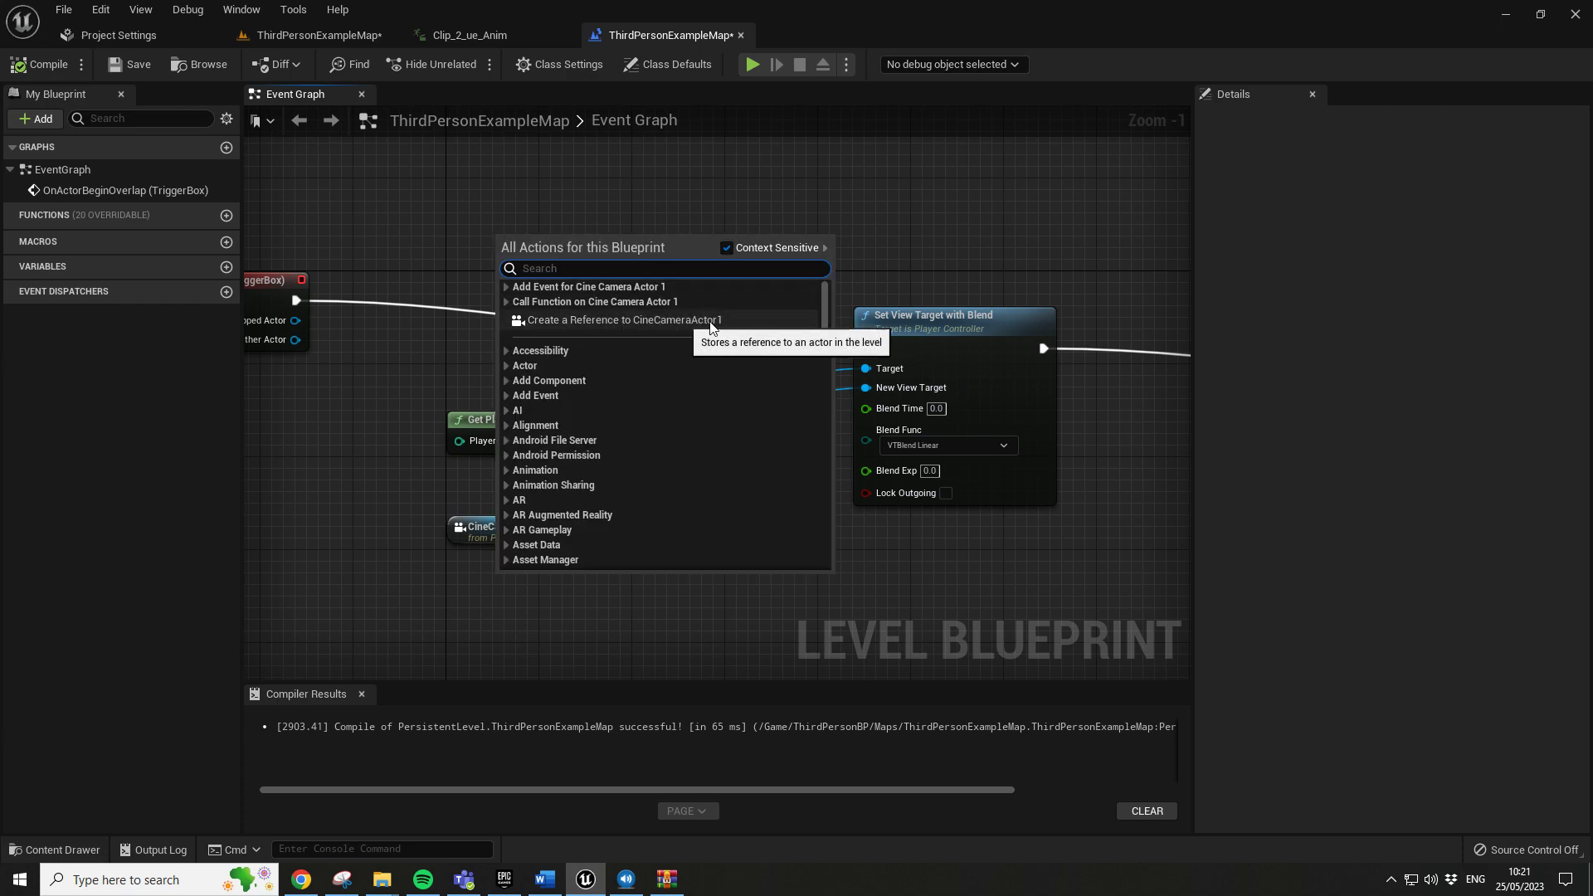
pyautogui.click(619, 203)
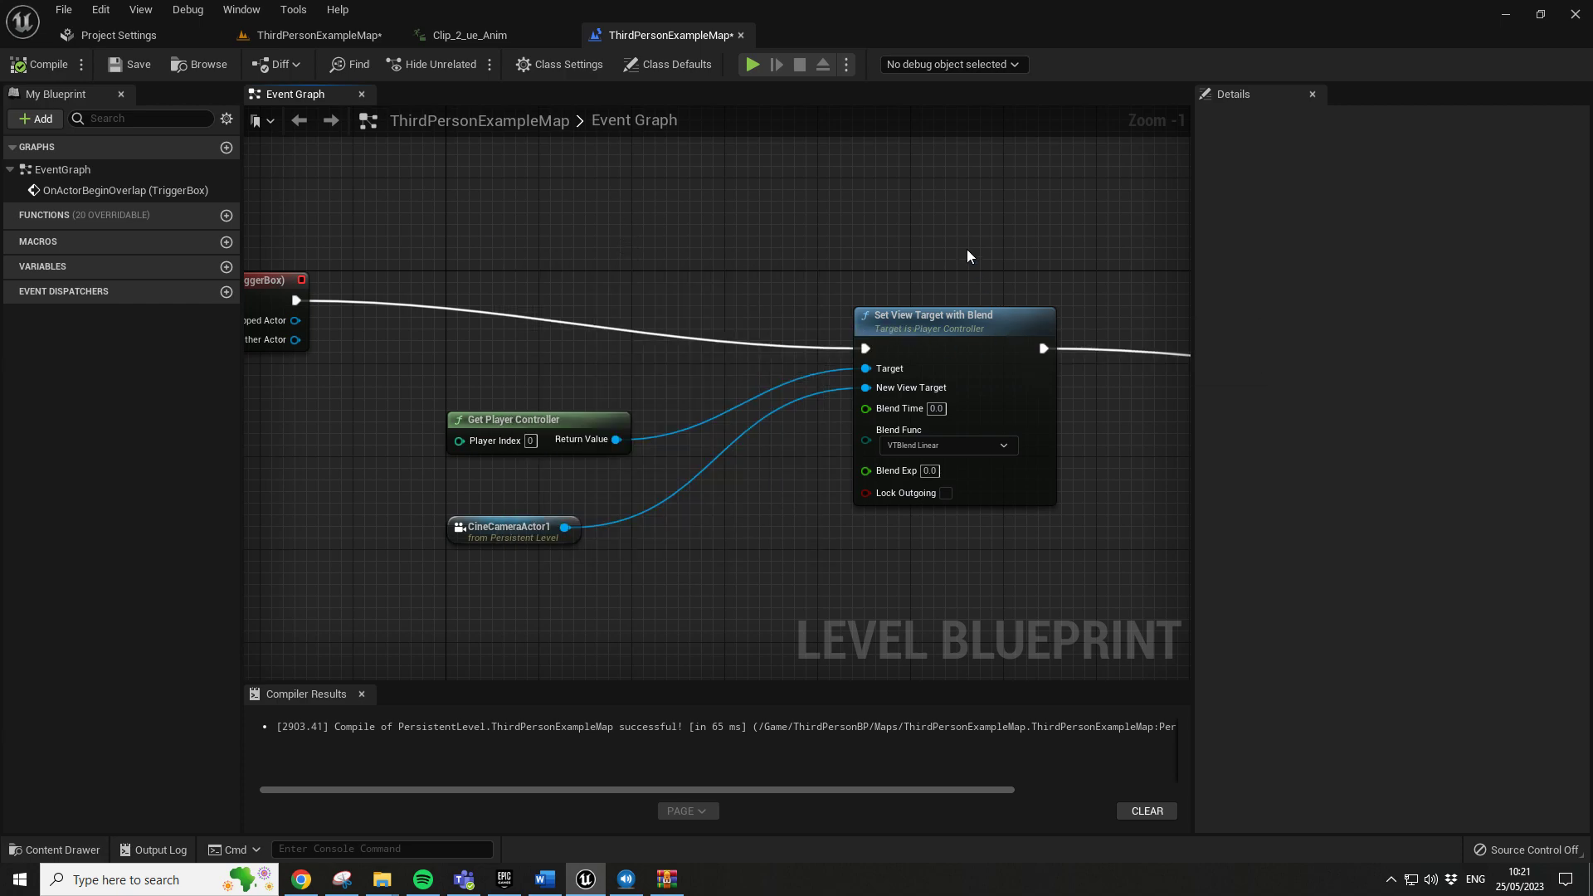
# Examine the Set View Target with Blend node and the SK_Mannequin nodes feeding Play Animation in the event graph
pyautogui.moveTo(971, 261); pyautogui.dragTo(898, 237, button='right')
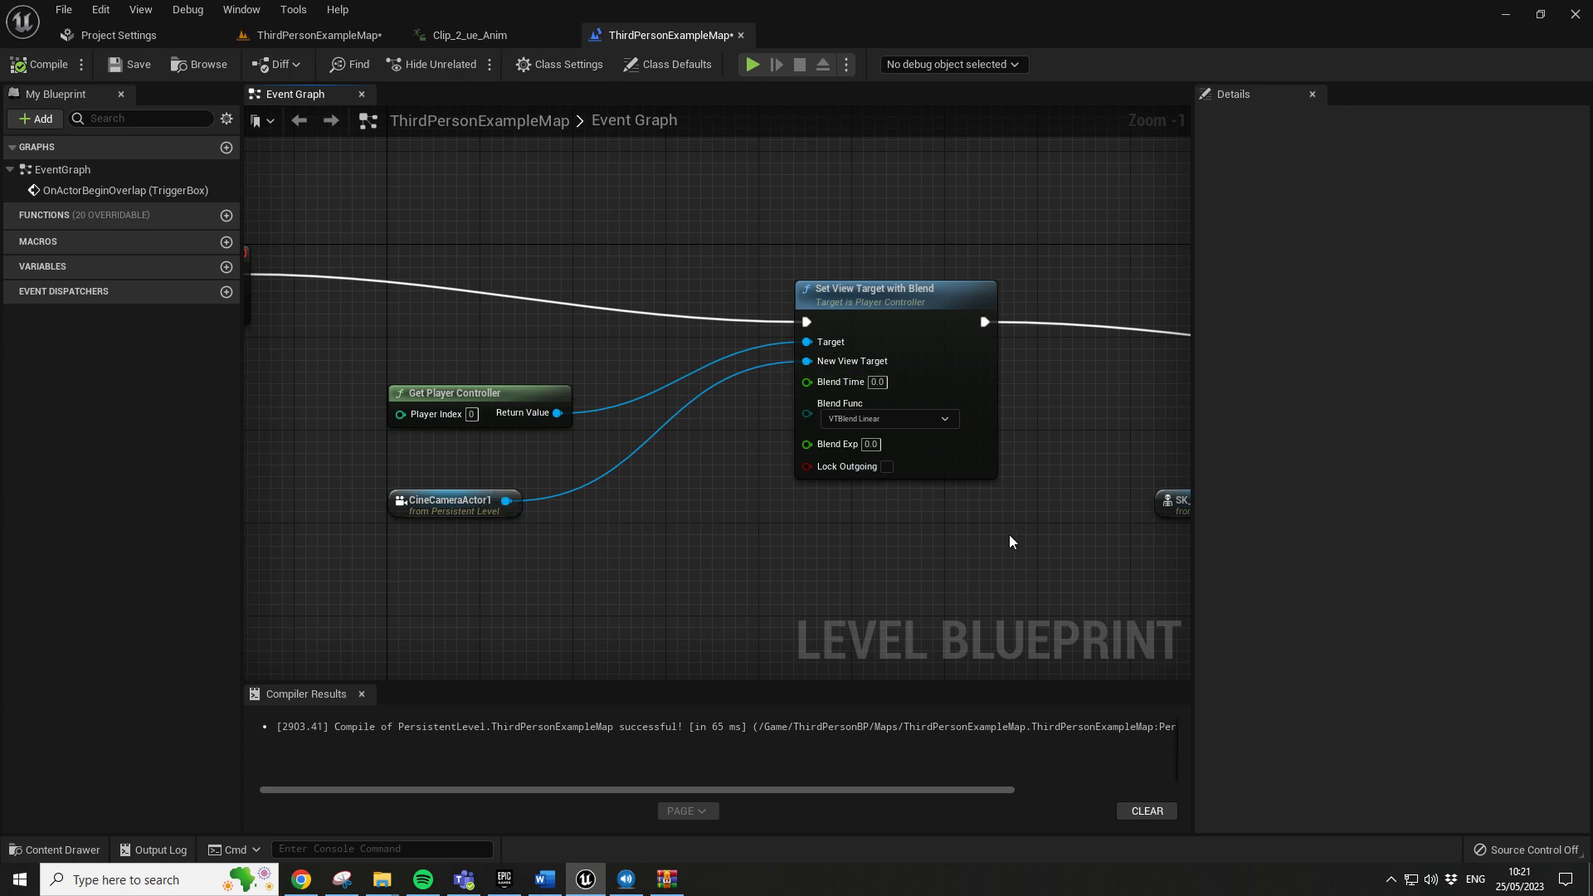
pyautogui.moveTo(1014, 538); pyautogui.dragTo(868, 525, button='right')
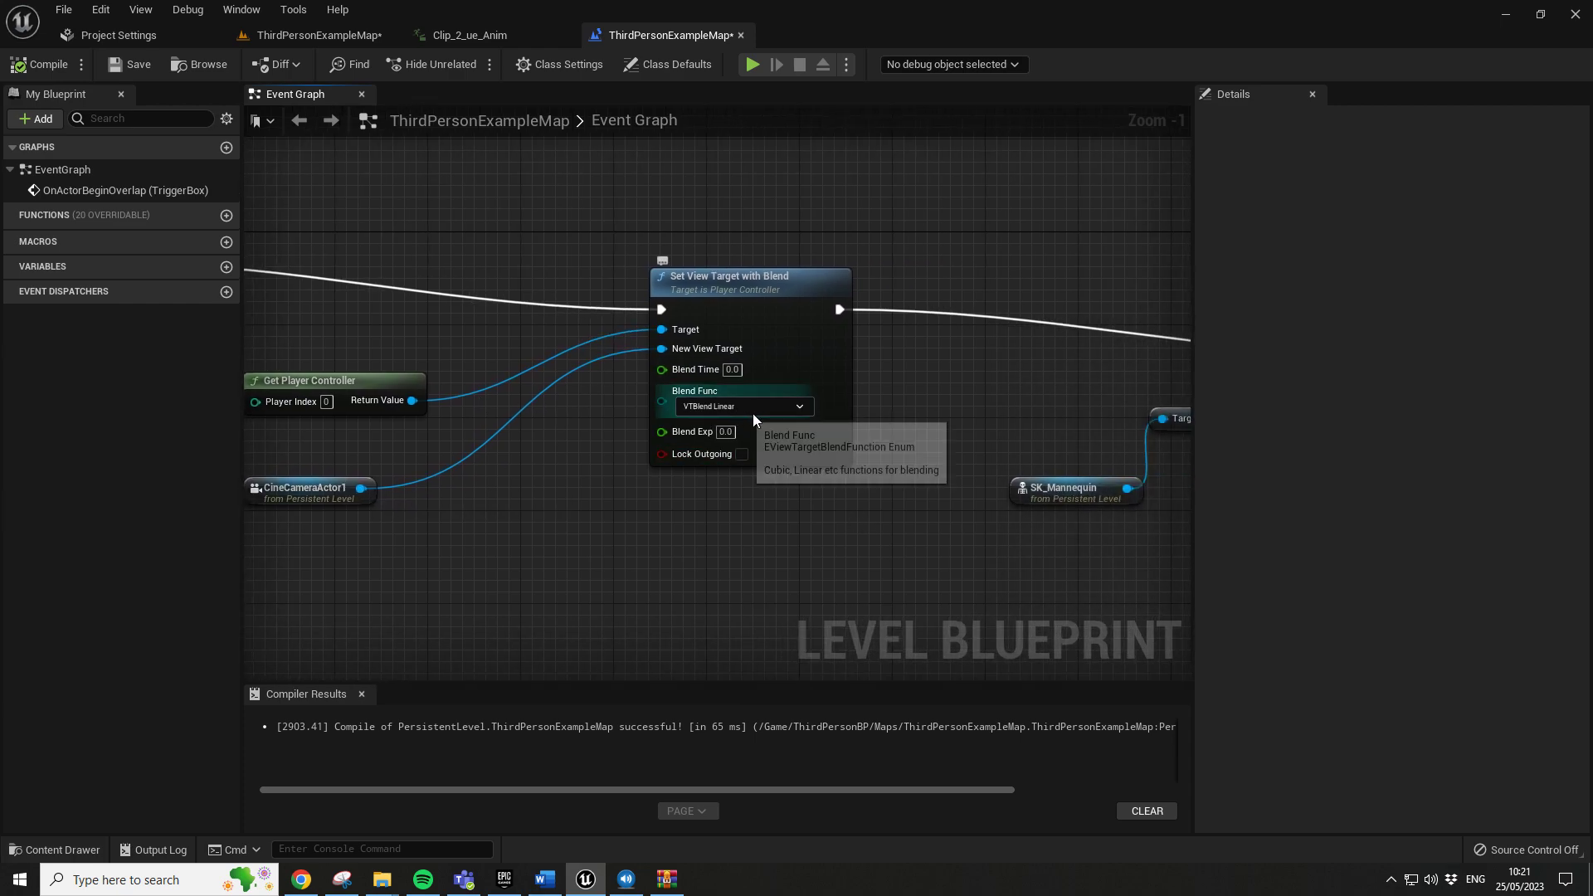
pyautogui.moveTo(879, 465); pyautogui.dragTo(493, 481, button='right')
pyautogui.moveTo(888, 540); pyautogui.dragTo(668, 518, button='right')
pyautogui.moveTo(794, 532); pyautogui.dragTo(809, 525, button='right')
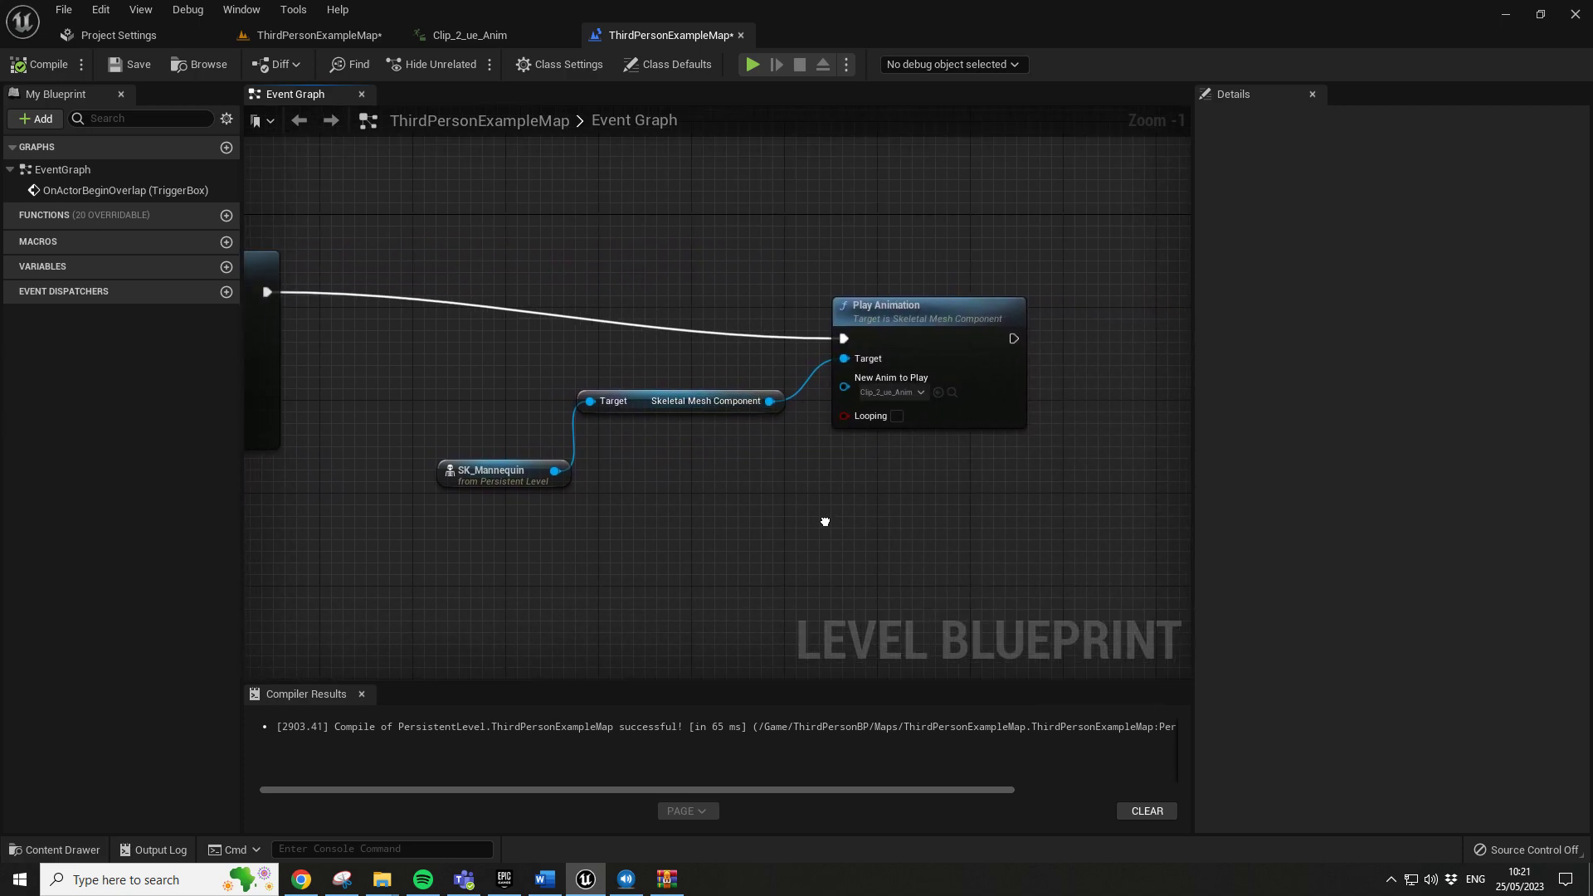
pyautogui.scroll(-2, 924, 510)
pyautogui.scroll(1, 771, 515)
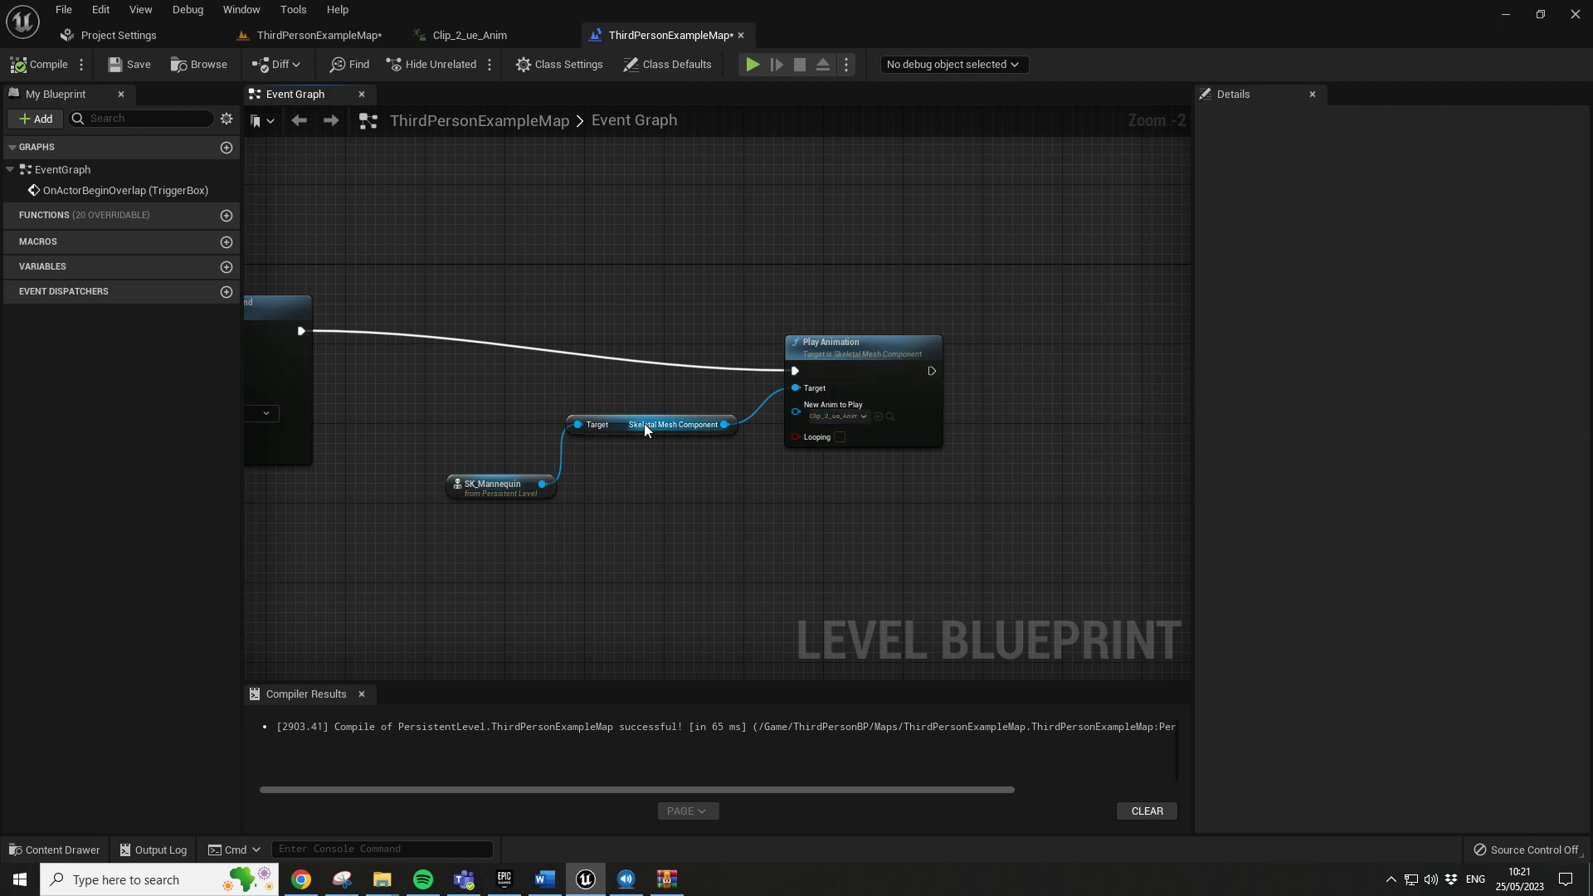
# Return to the level and select the SK_Mannequin actor standing near the trigger box
pyautogui.click(297, 33)
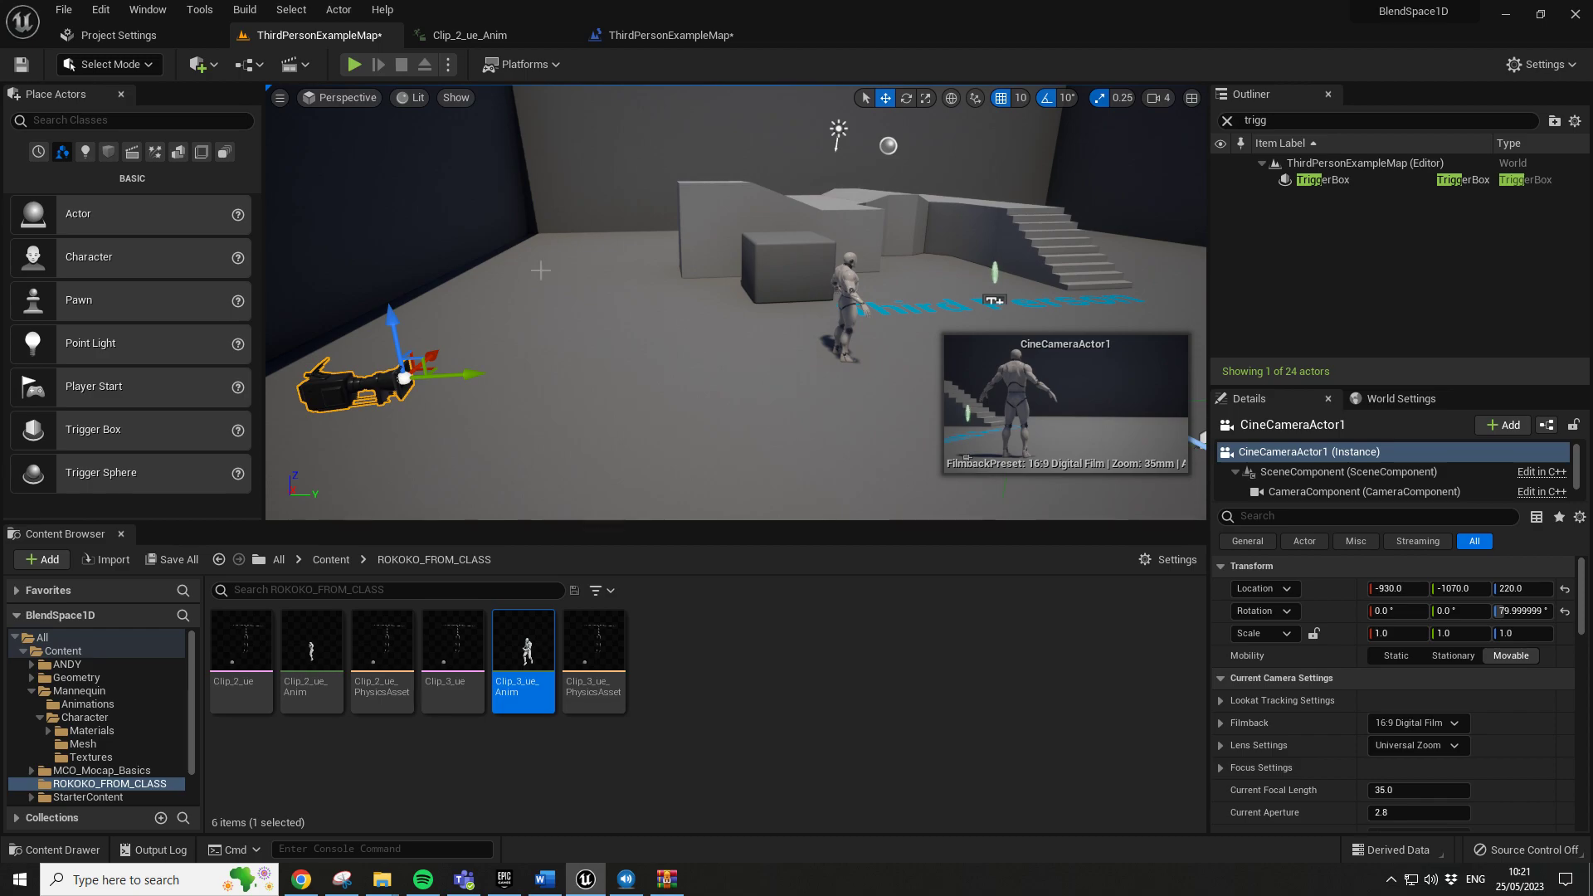
pyautogui.click(851, 307)
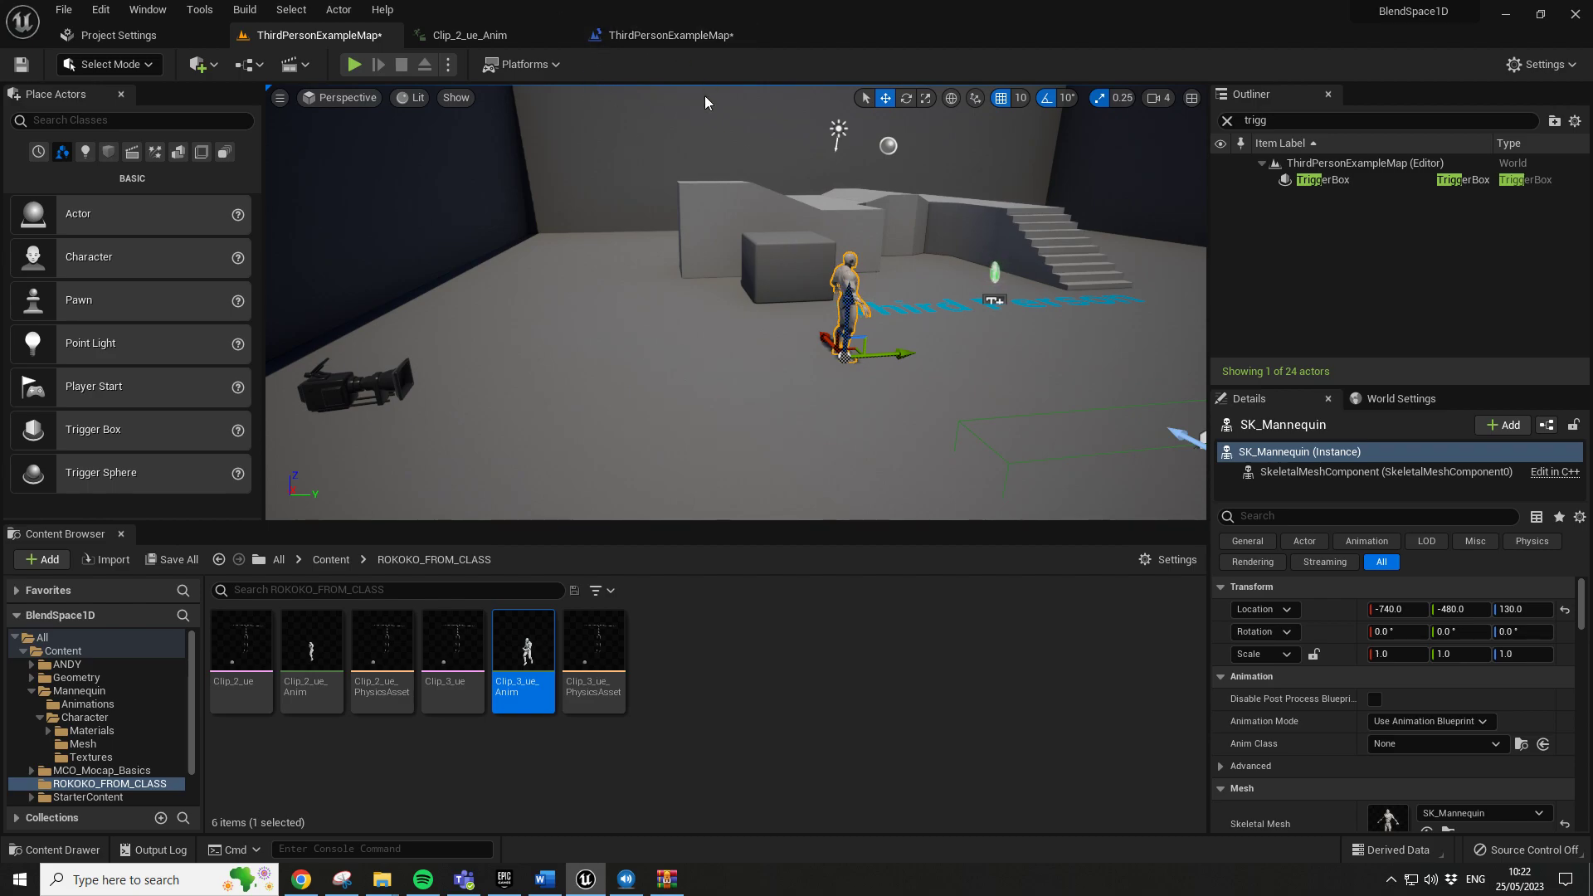
pyautogui.moveTo(623, 479)
pyautogui.mouseDown(button='right')
pyautogui.moveTo(764, 506)
pyautogui.moveTo(623, 479)
pyautogui.mouseUp(button='right')
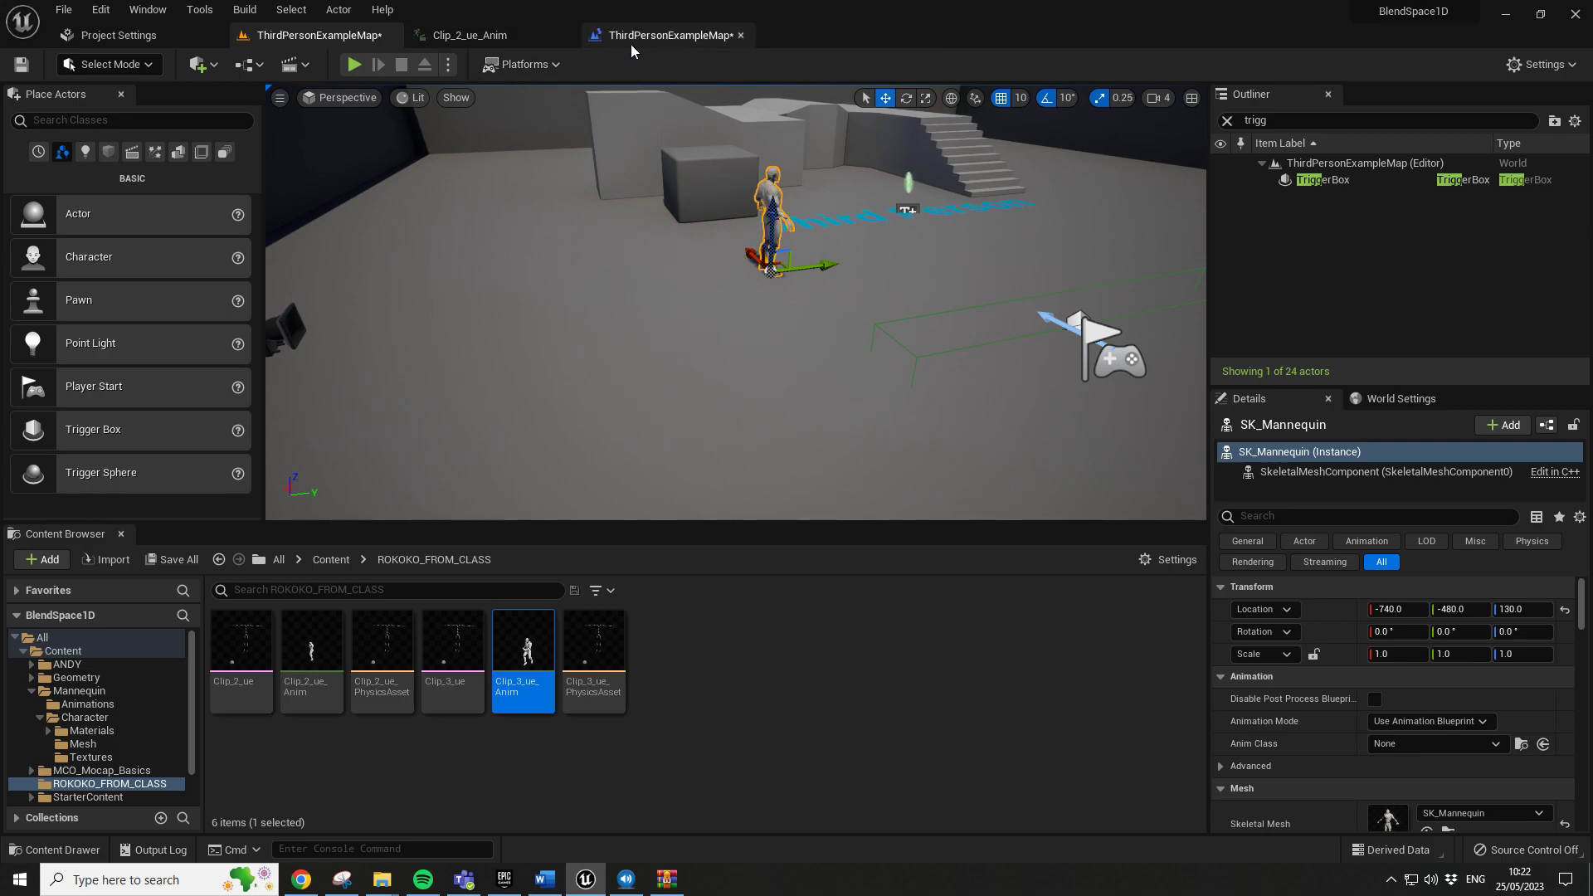
# Set the Play Animation node's new animation to Clip_3_ue_Anim in the level blueprint and compile it
pyautogui.click(671, 35)
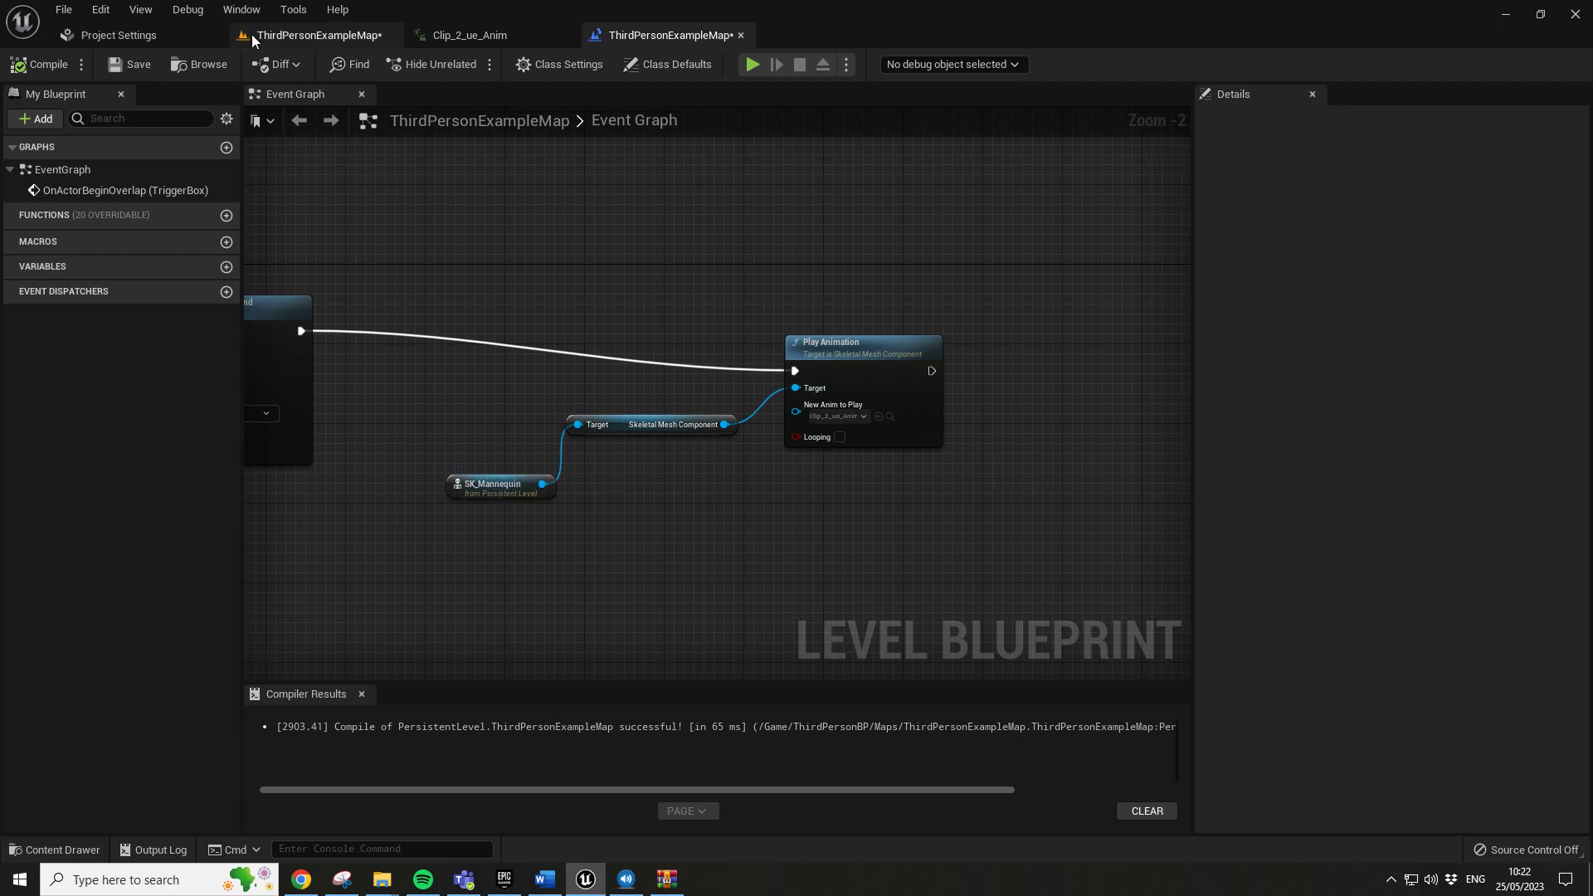
pyautogui.scroll(2, 853, 480)
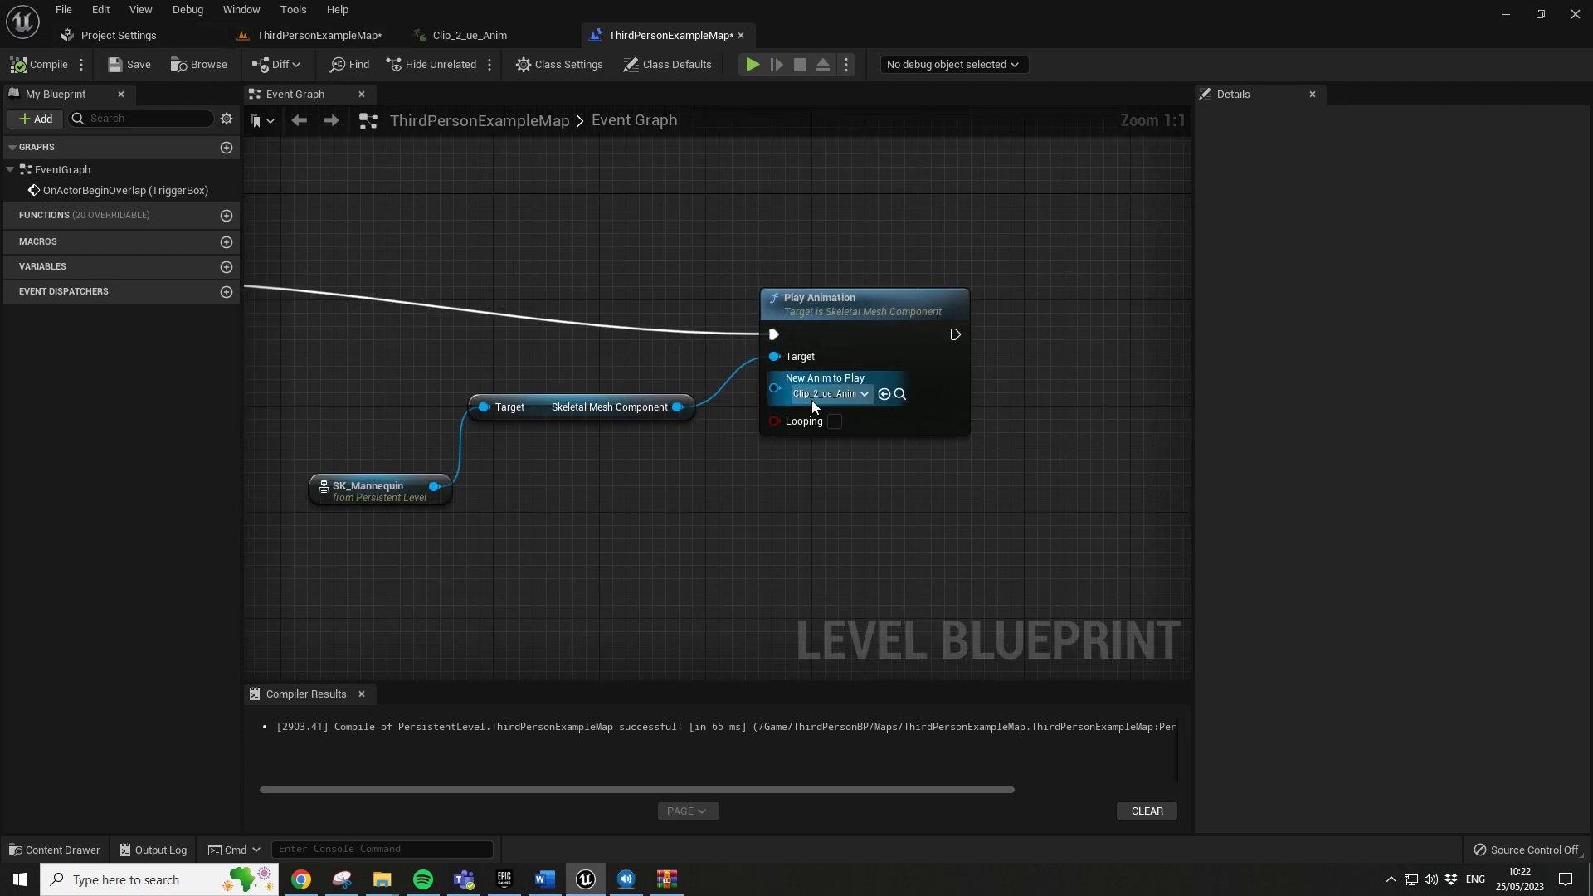
pyautogui.click(864, 394)
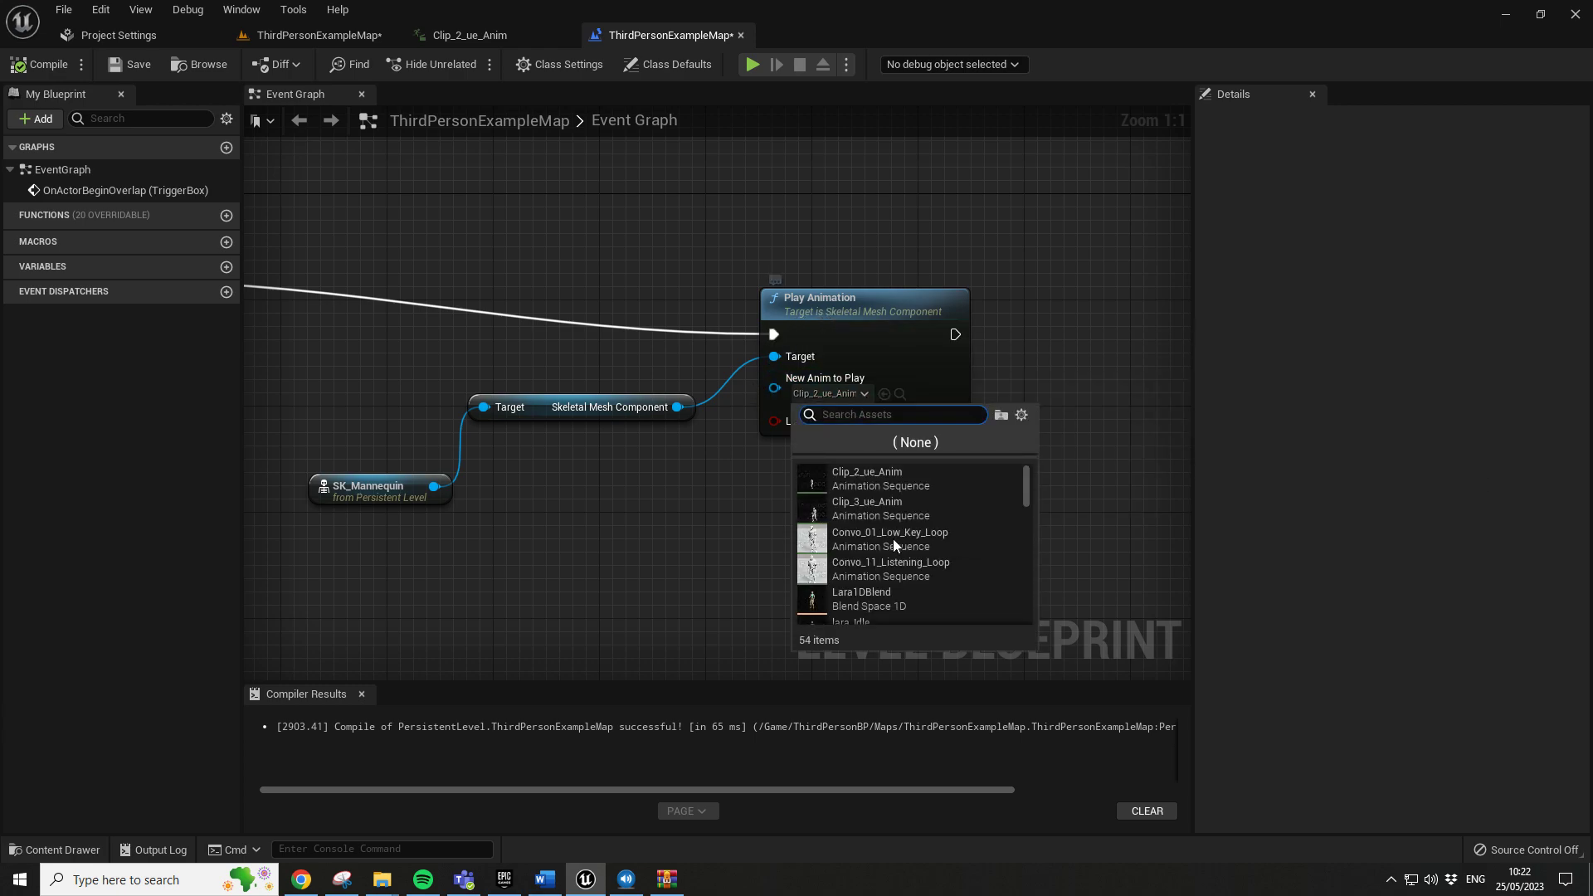
pyautogui.moveTo(873, 509)
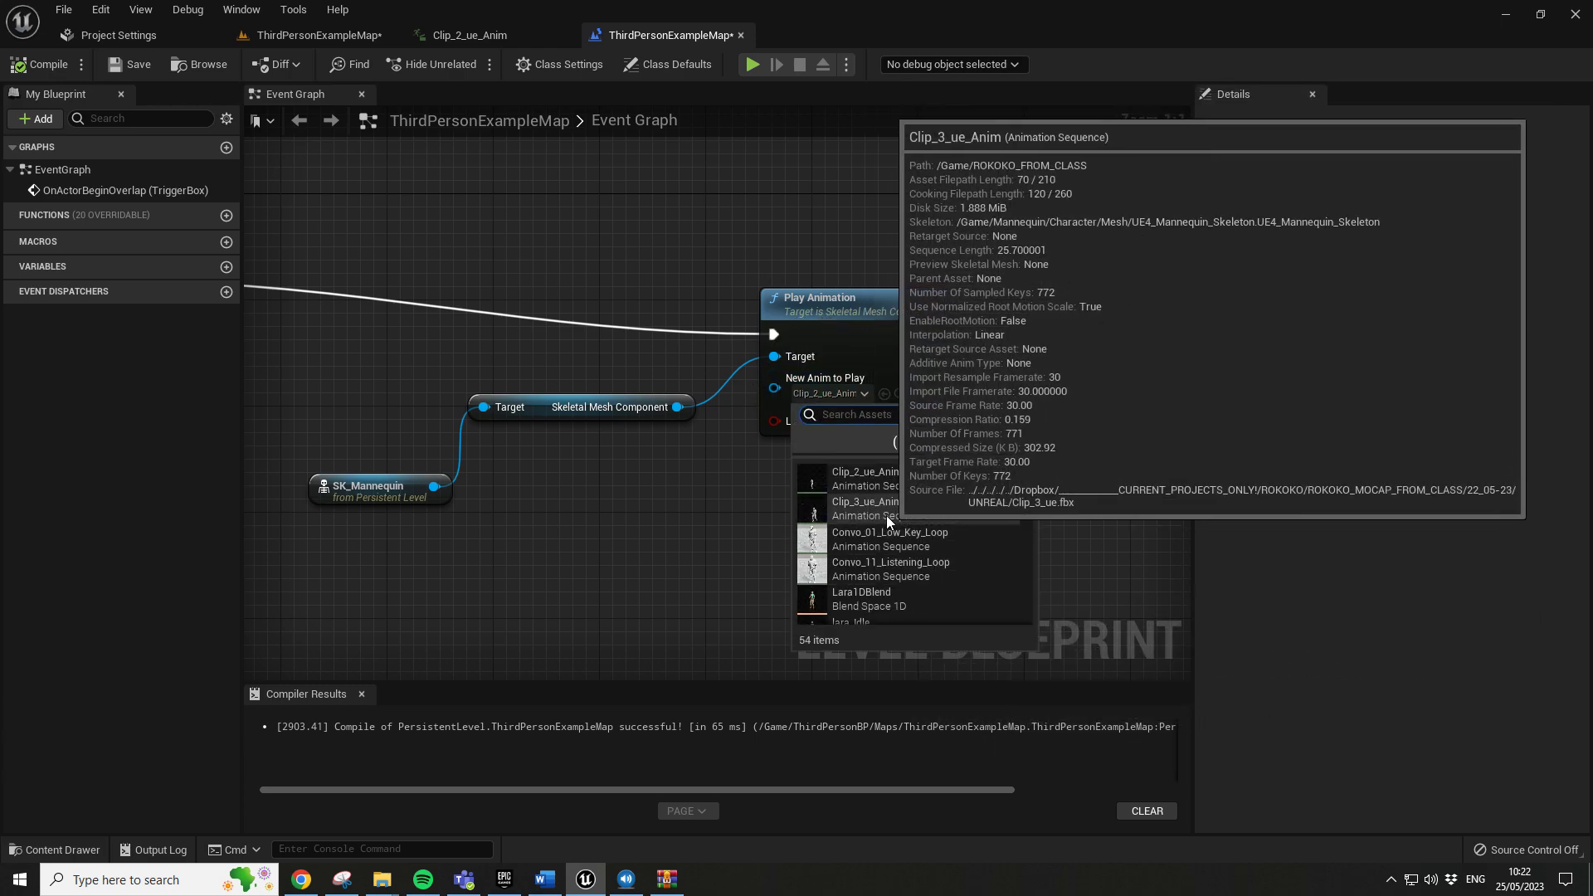
pyautogui.click(885, 506)
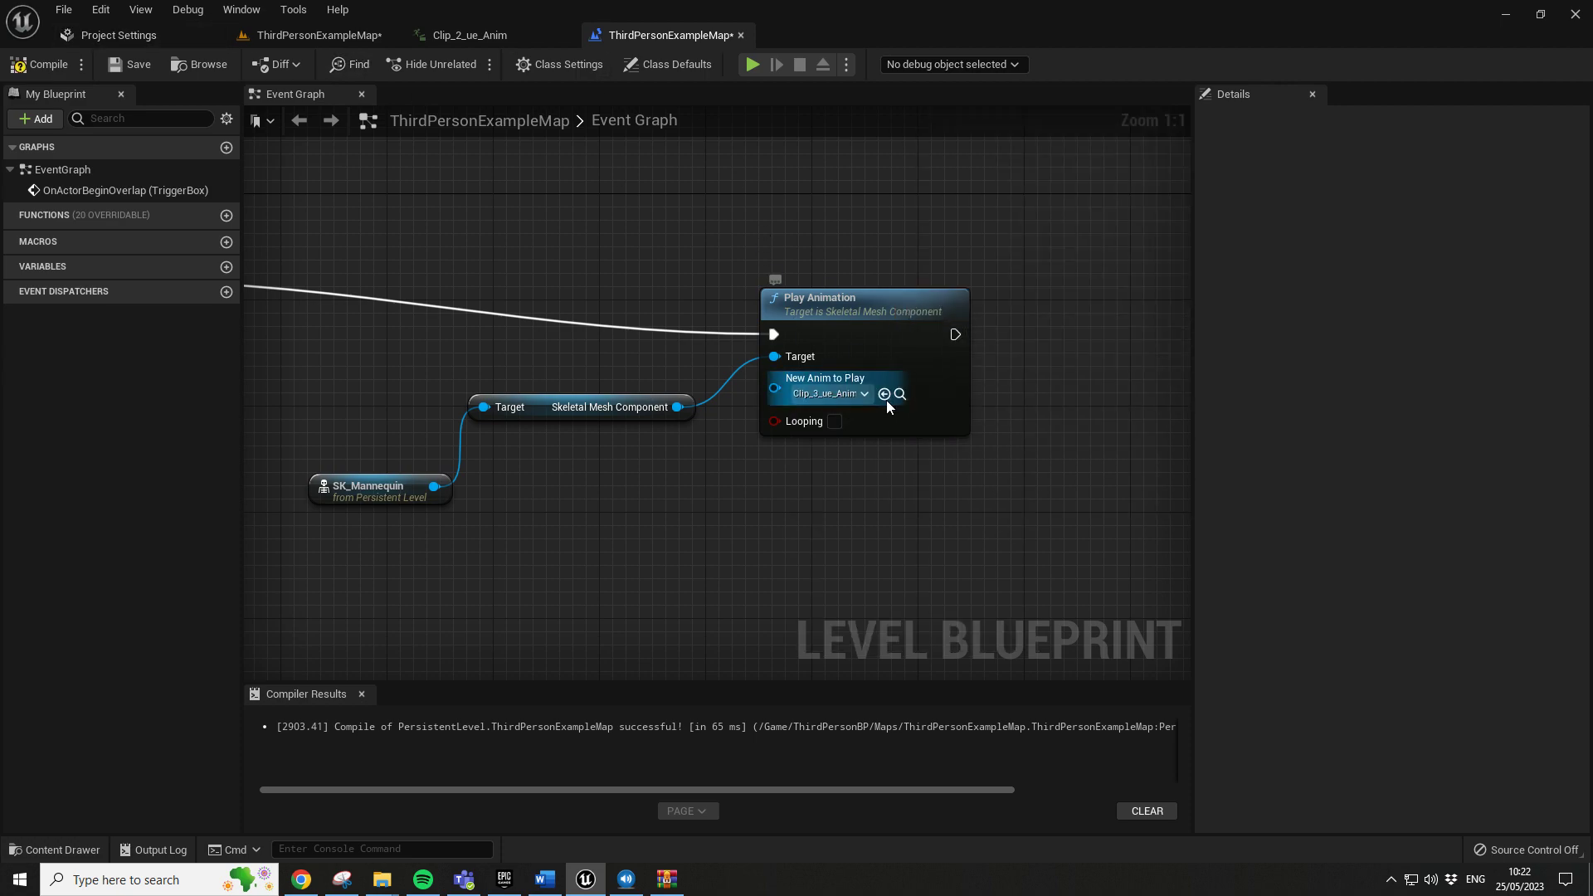
pyautogui.click(39, 68)
# Play the level to test the trigger box's camera switch and mannequin animation, and stop the session
pyautogui.click(318, 34)
pyautogui.moveTo(687, 122); pyautogui.dragTo(600, 90, button='right')
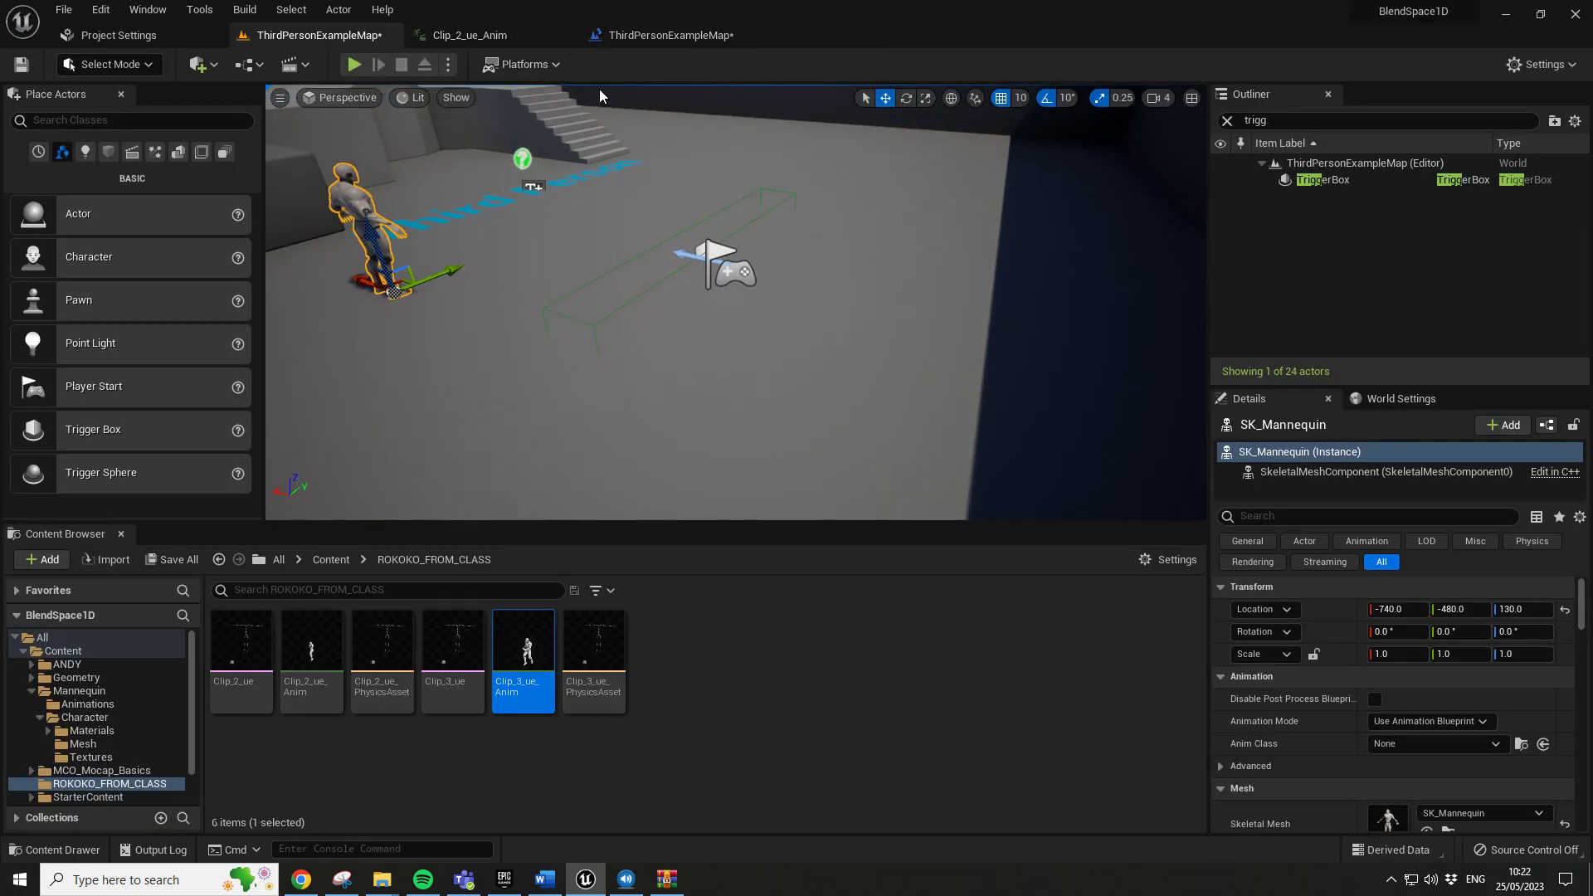
pyautogui.click(354, 64)
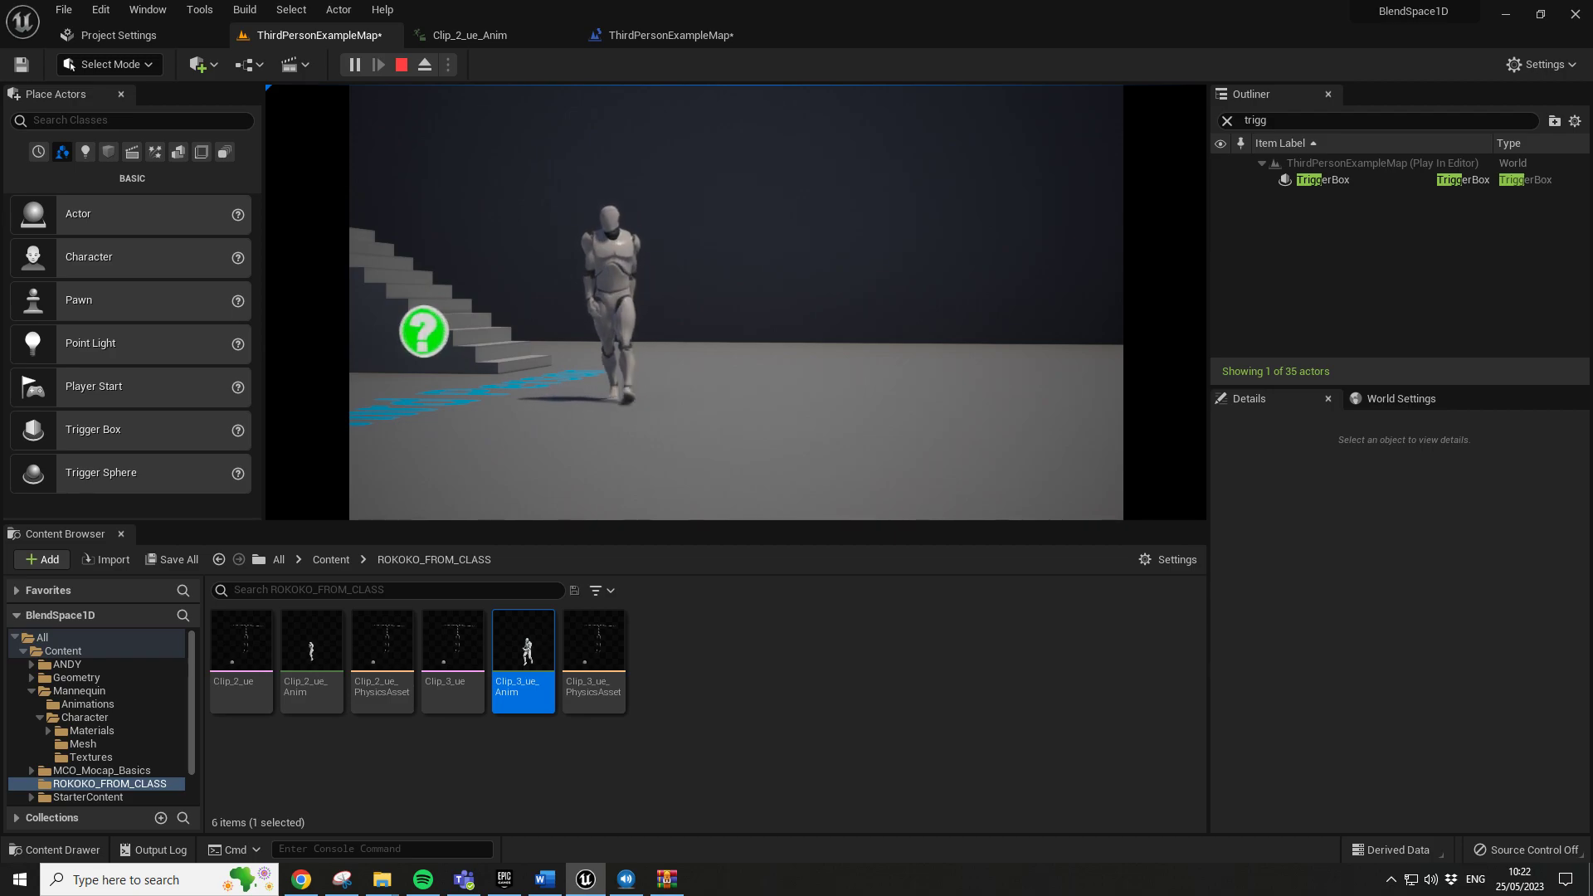
pyautogui.press('Escape')
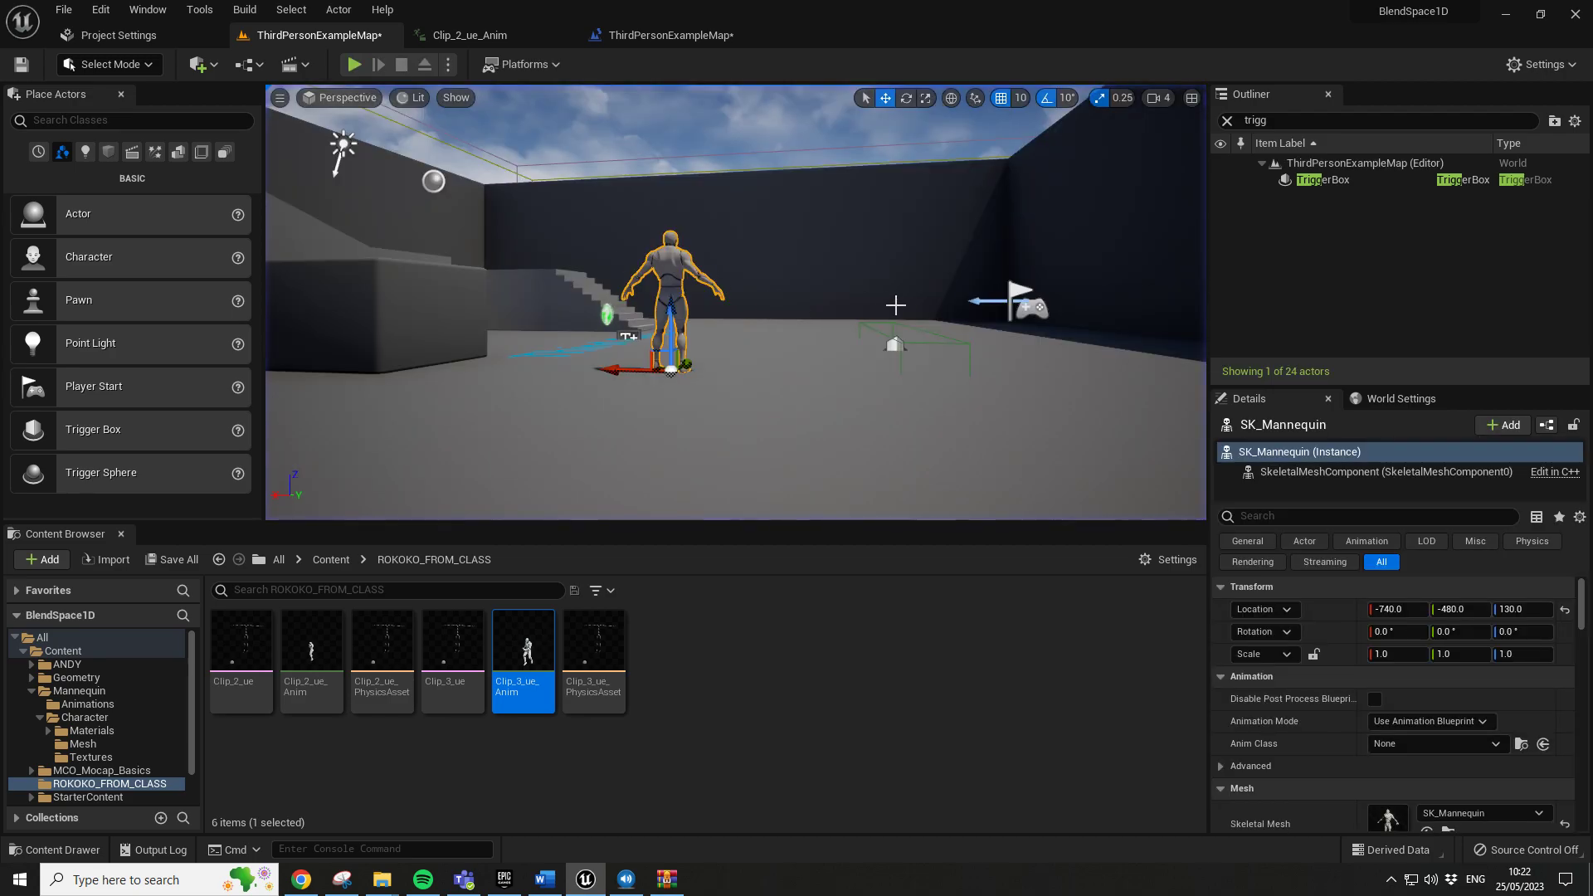
# Open Clip_2_ue_Anim and scrub its timeline from the start to about frame 115
pyautogui.moveTo(896, 305); pyautogui.dragTo(876, 339, button='right')
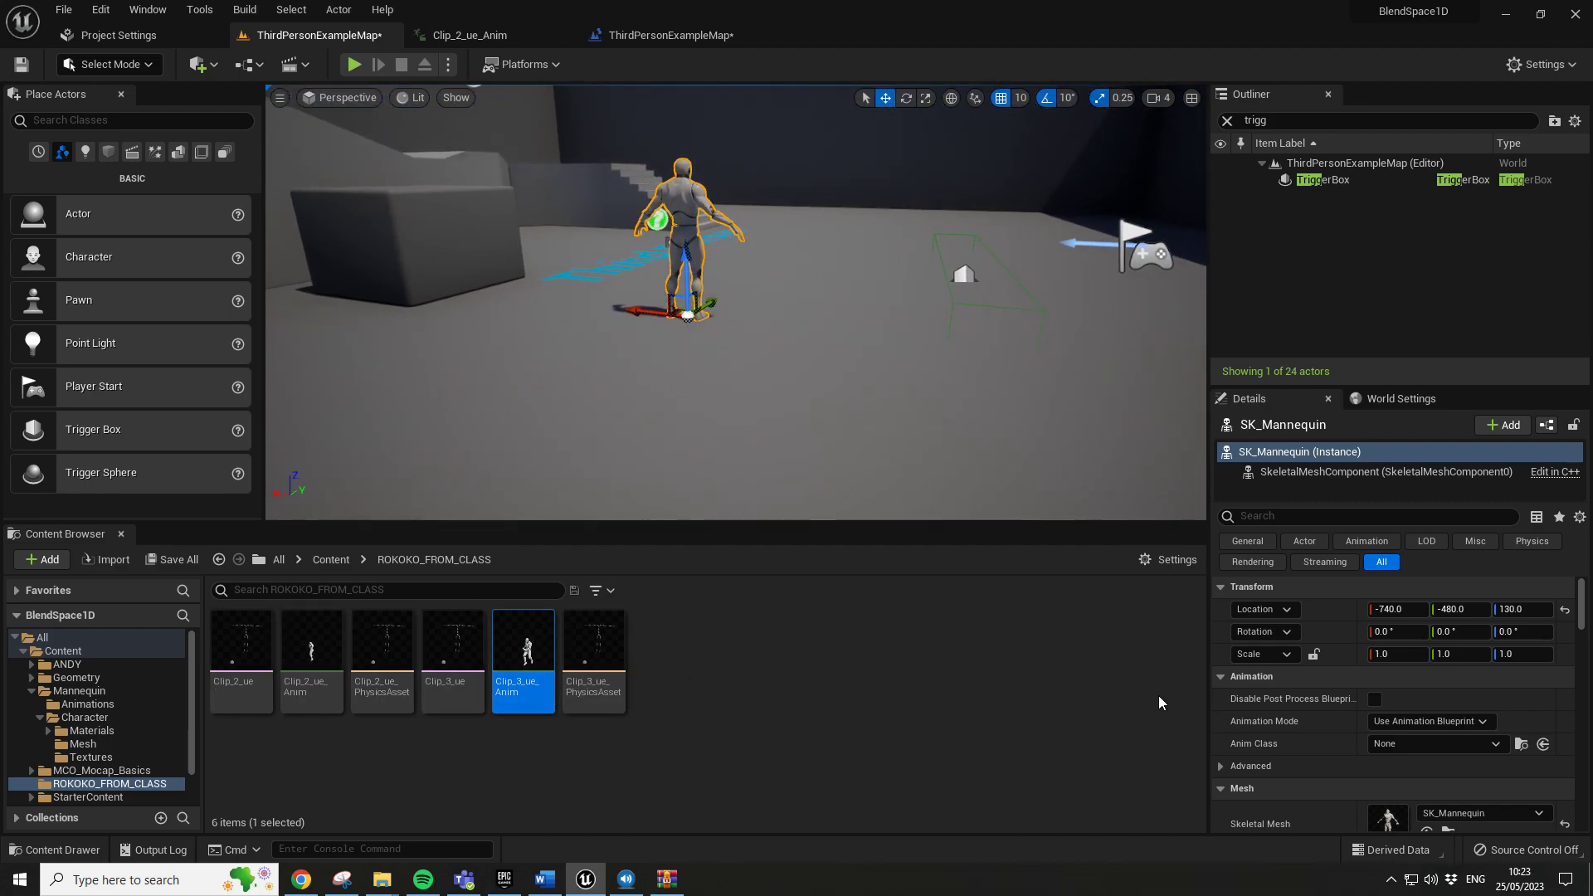
pyautogui.click(650, 34)
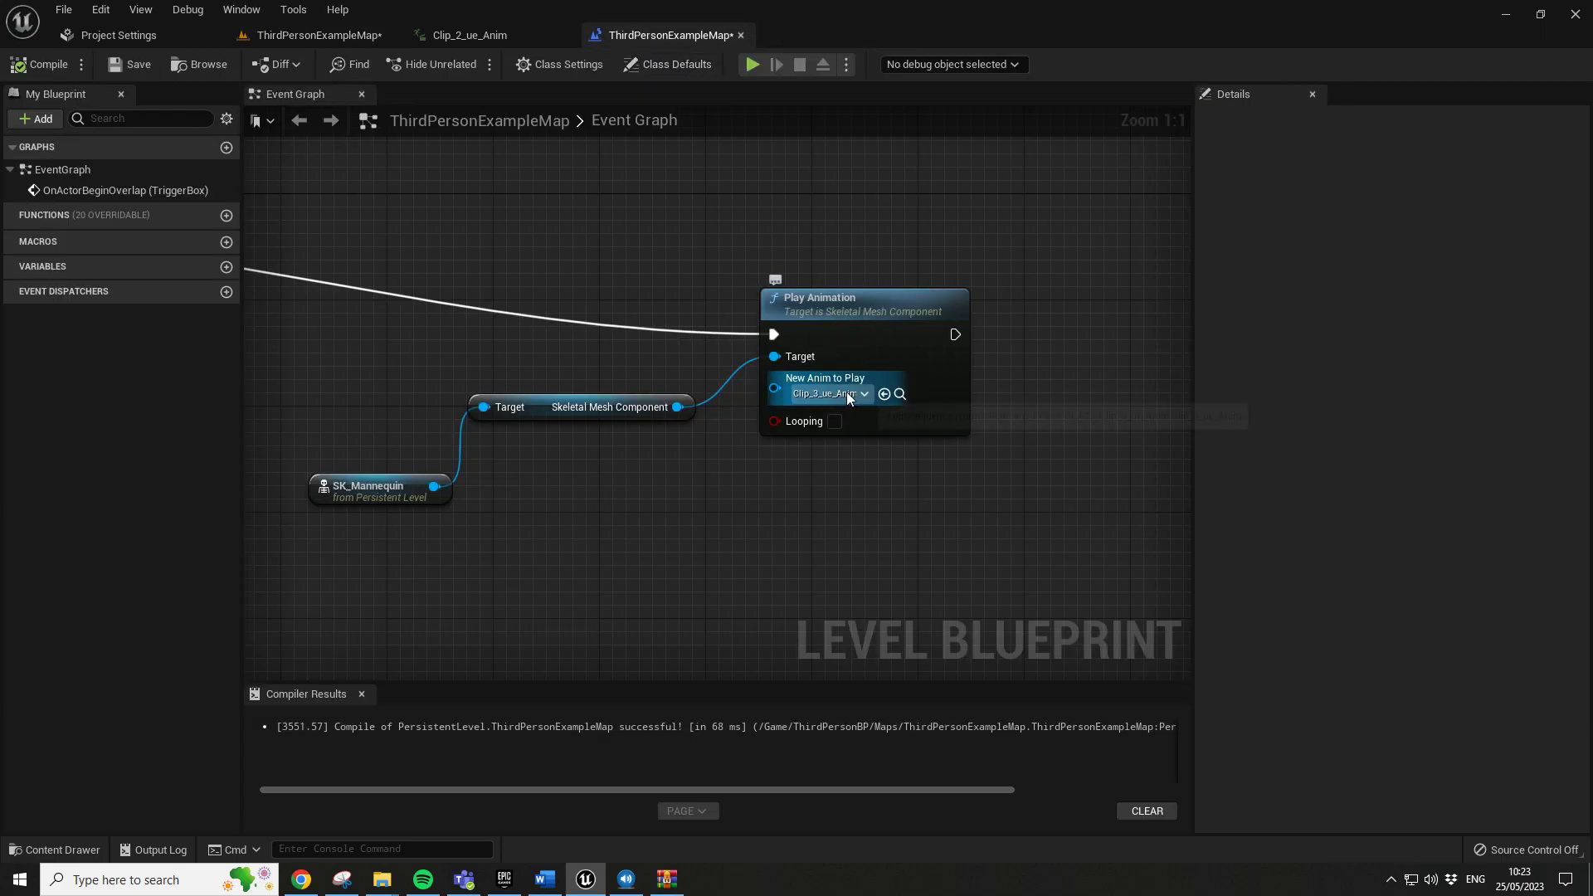
pyautogui.click(468, 34)
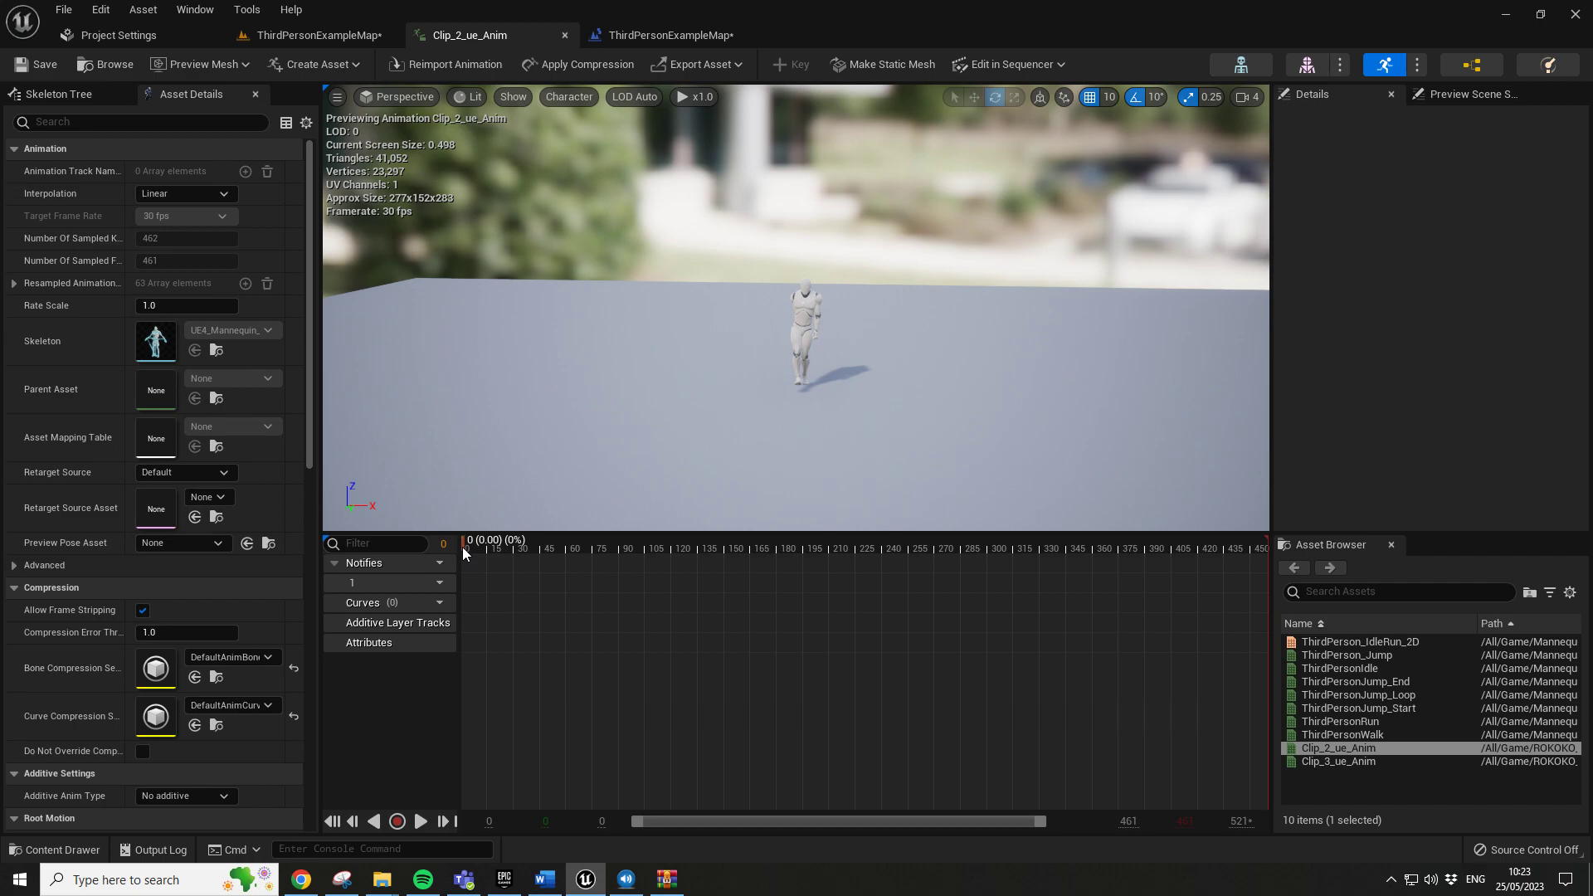
pyautogui.moveTo(463, 551); pyautogui.dragTo(644, 558)
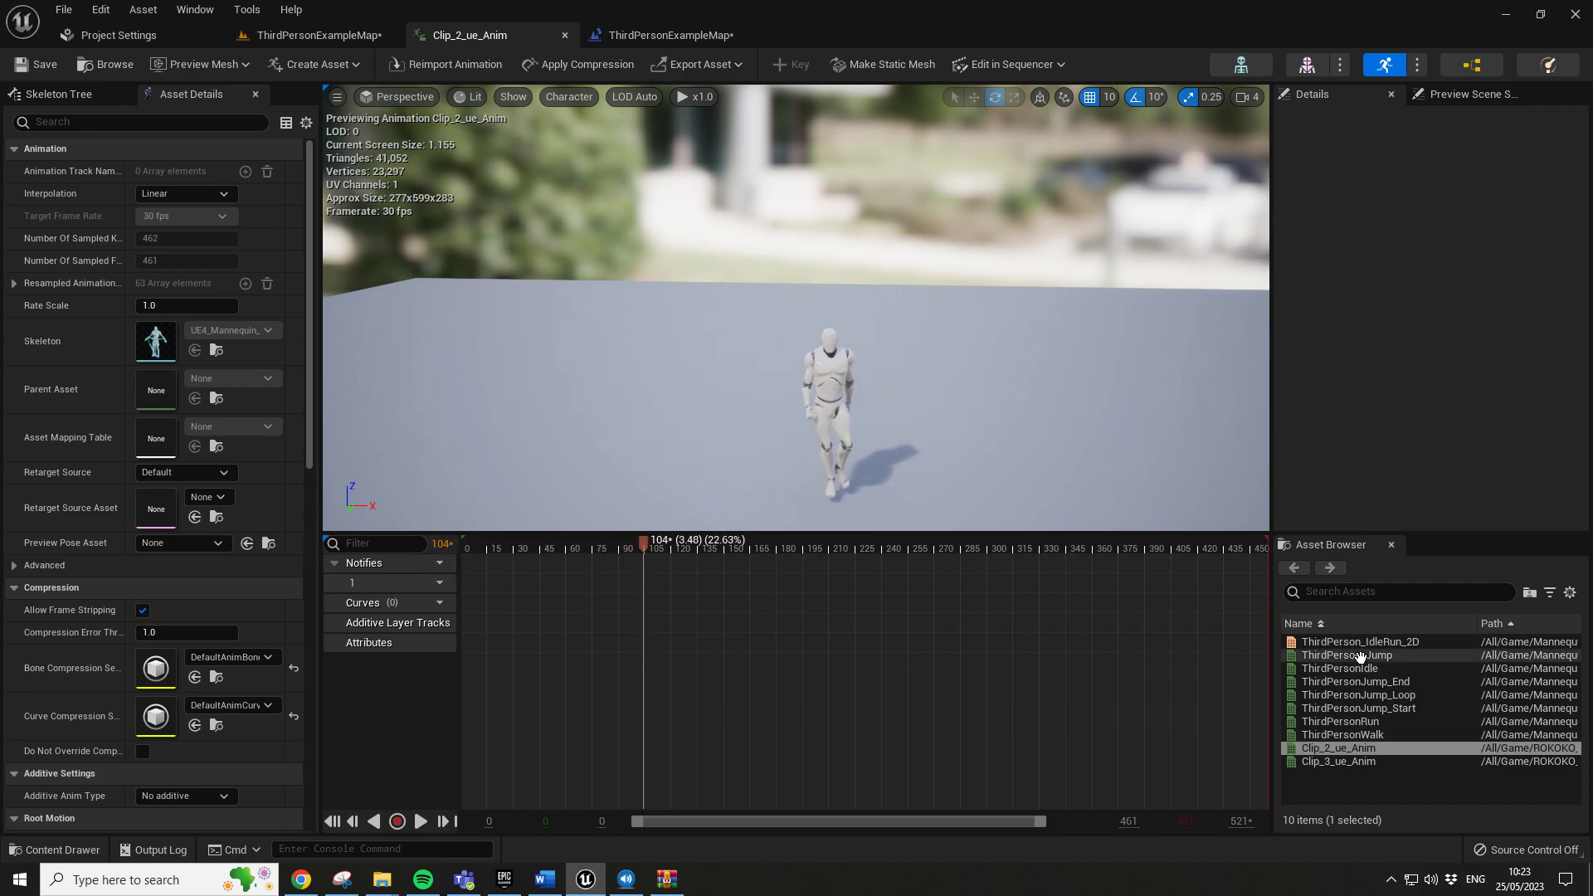
pyautogui.moveTo(647, 550); pyautogui.dragTo(674, 550)
# Look up the options for removing frames before 115 and after about 386 on the Clip_2_ue_Anim timeline, leaving the clip untrimmed
pyautogui.click(288, 38)
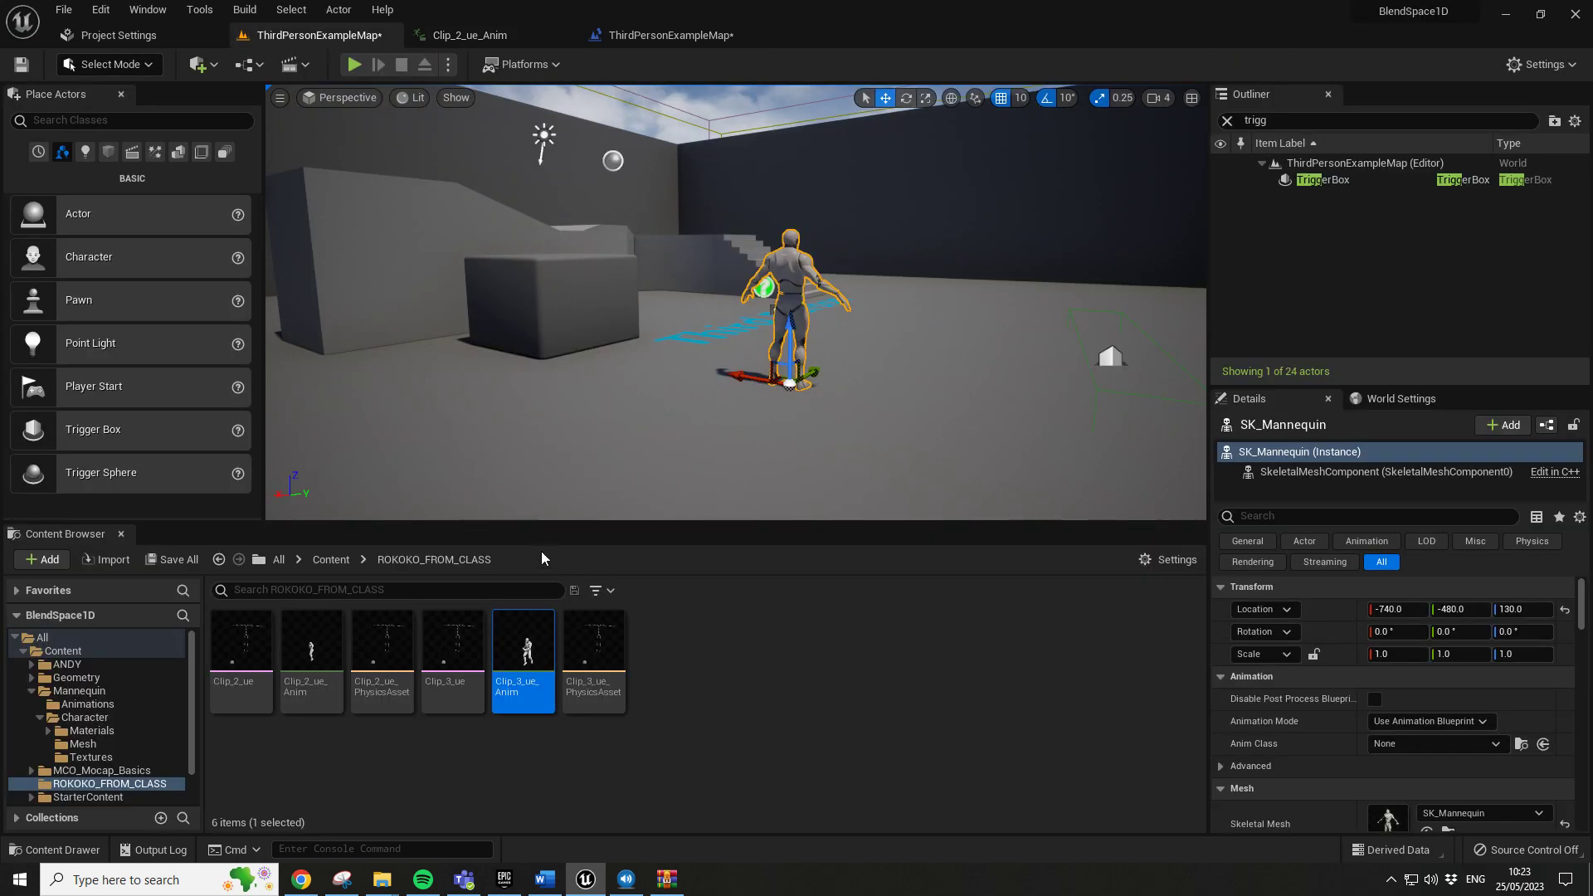
pyautogui.click(627, 37)
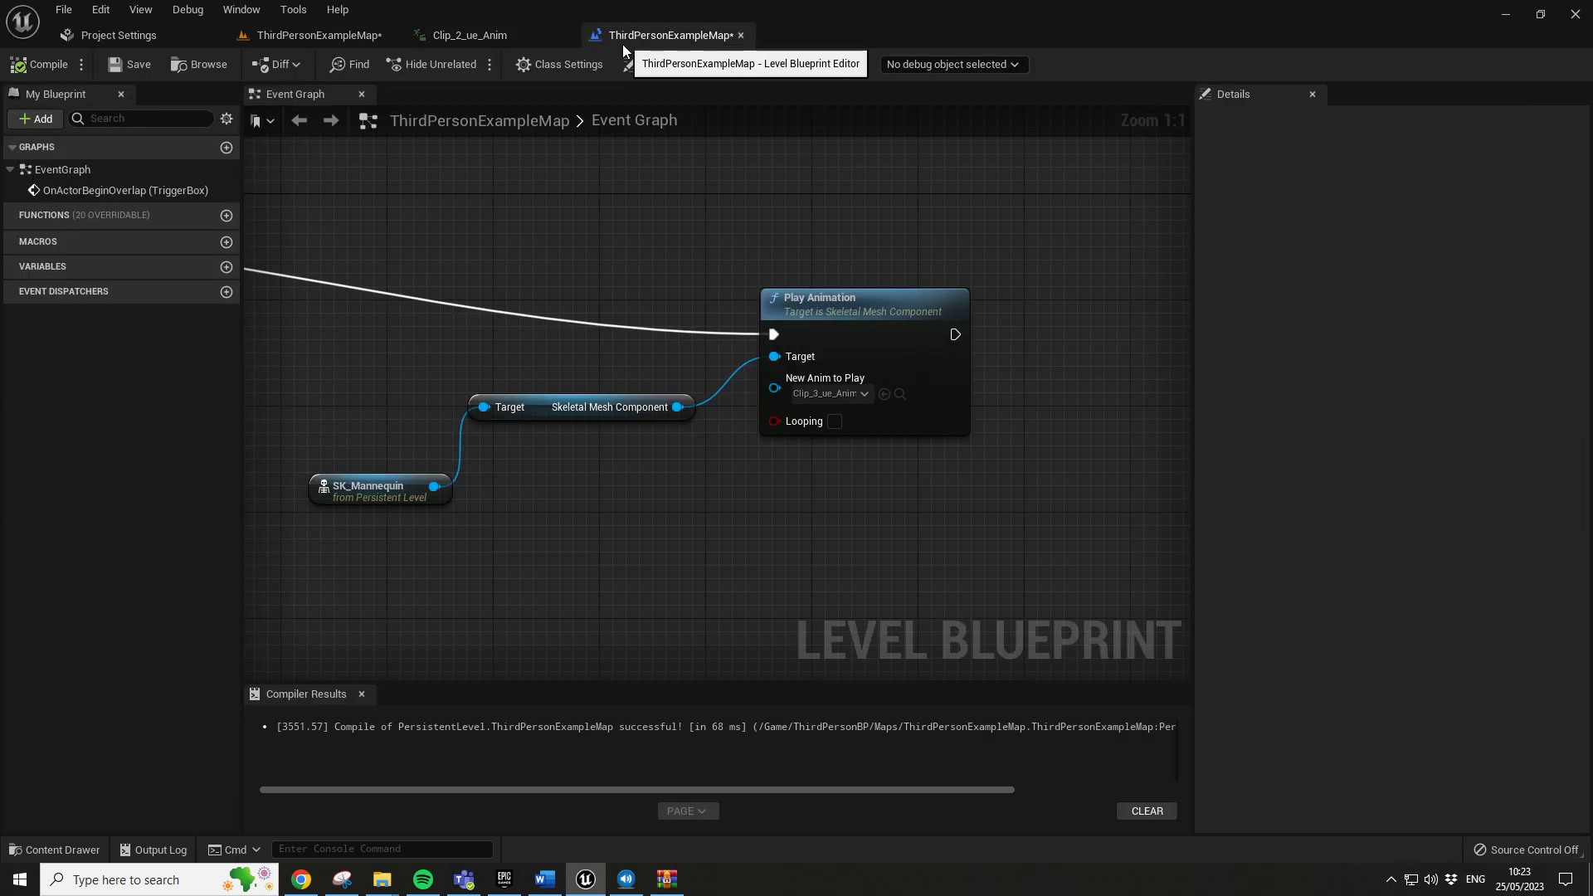
pyautogui.click(541, 38)
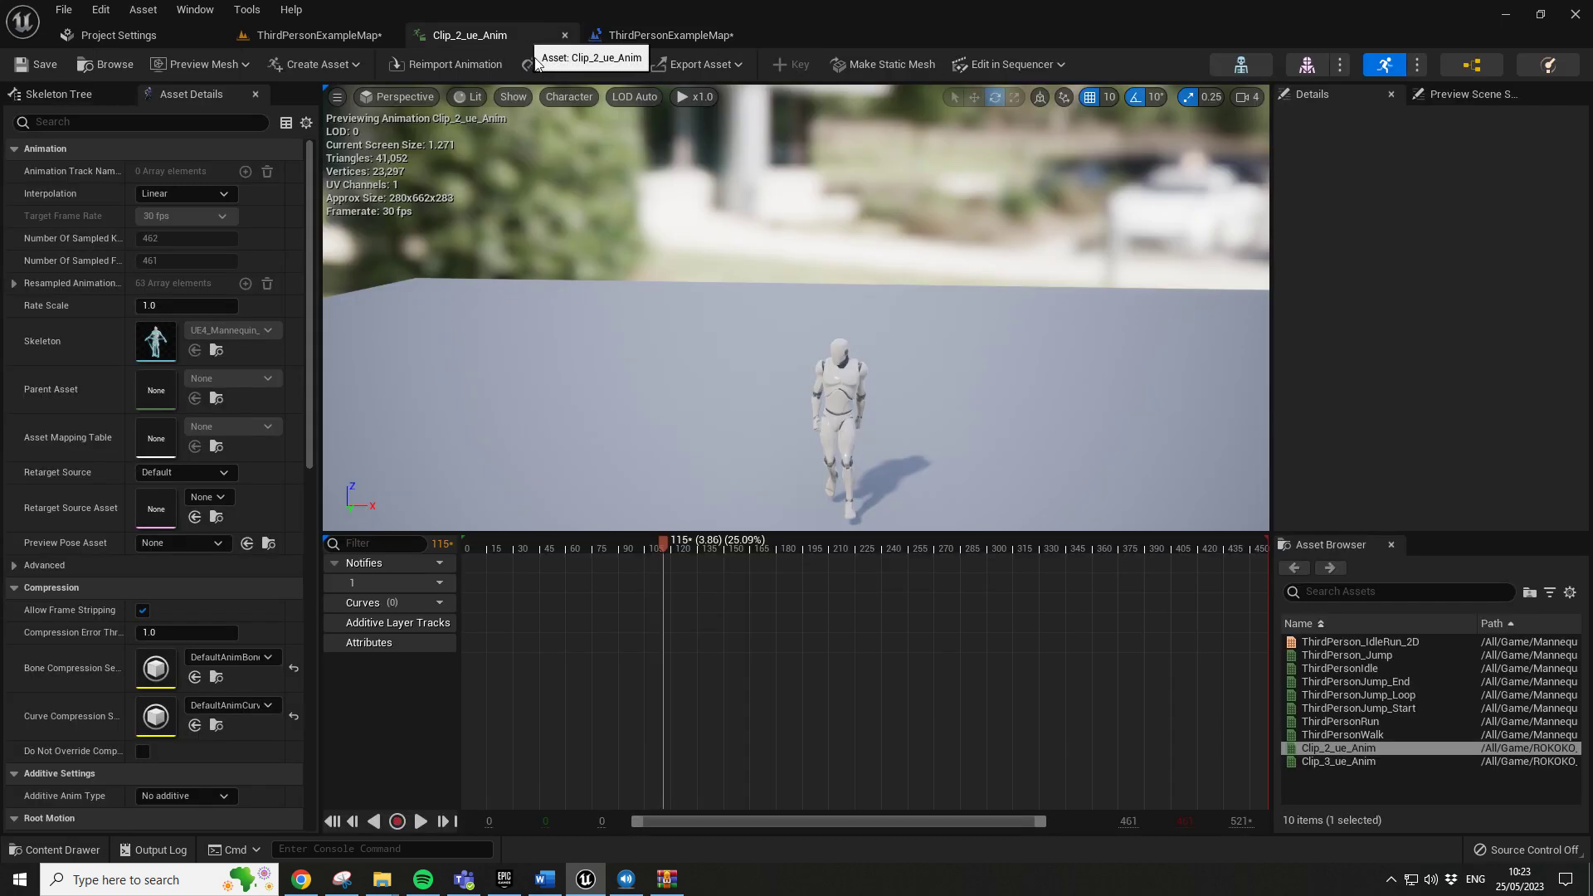
pyautogui.rightClick(664, 543)
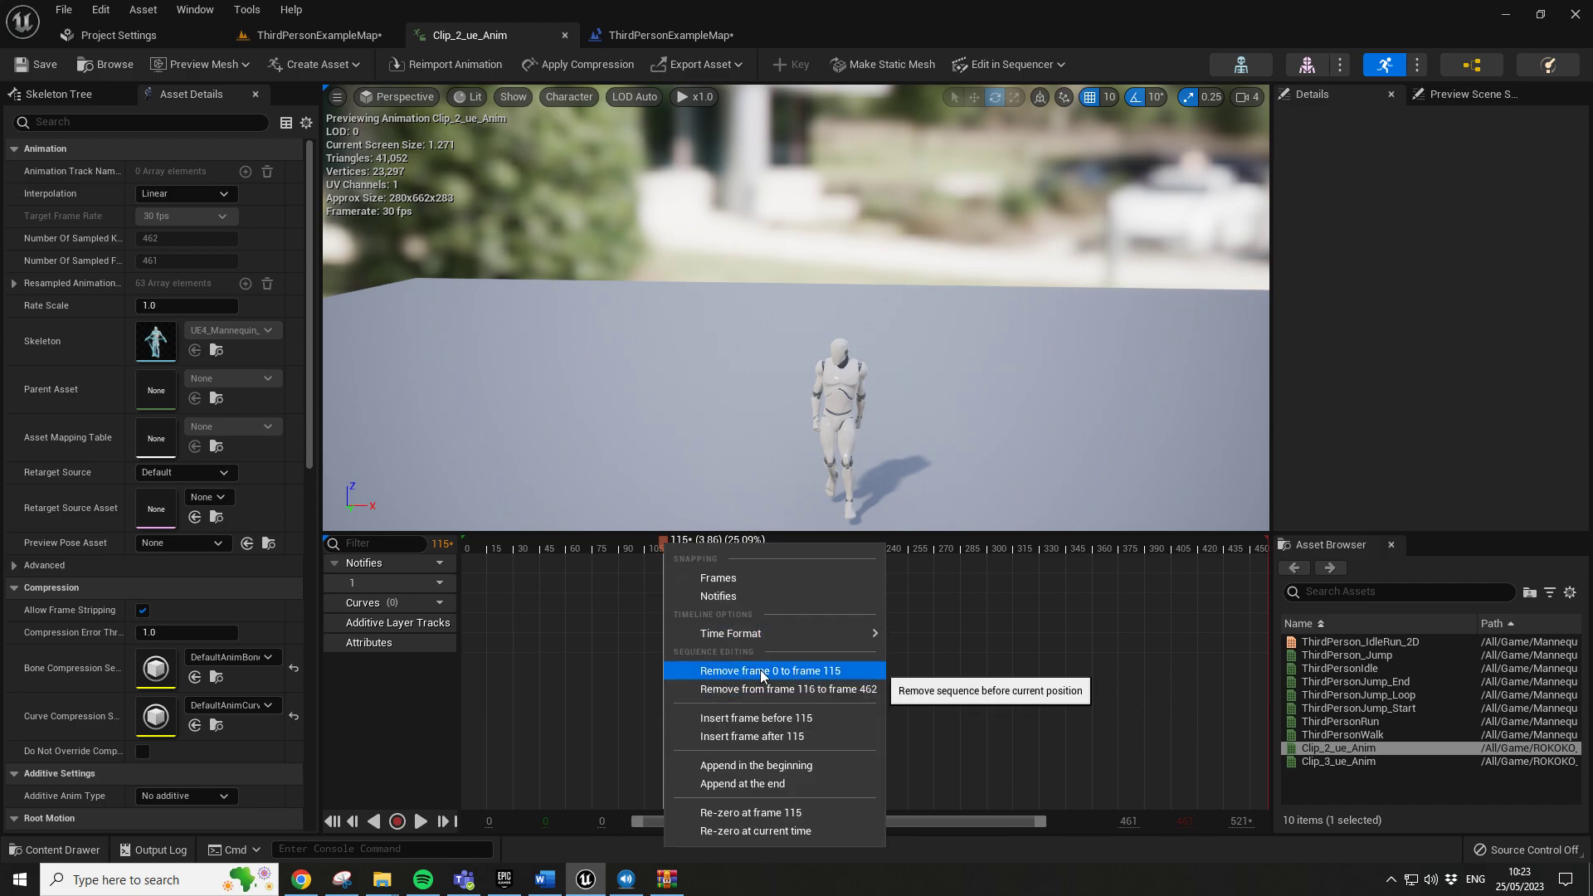
pyautogui.click(1138, 547)
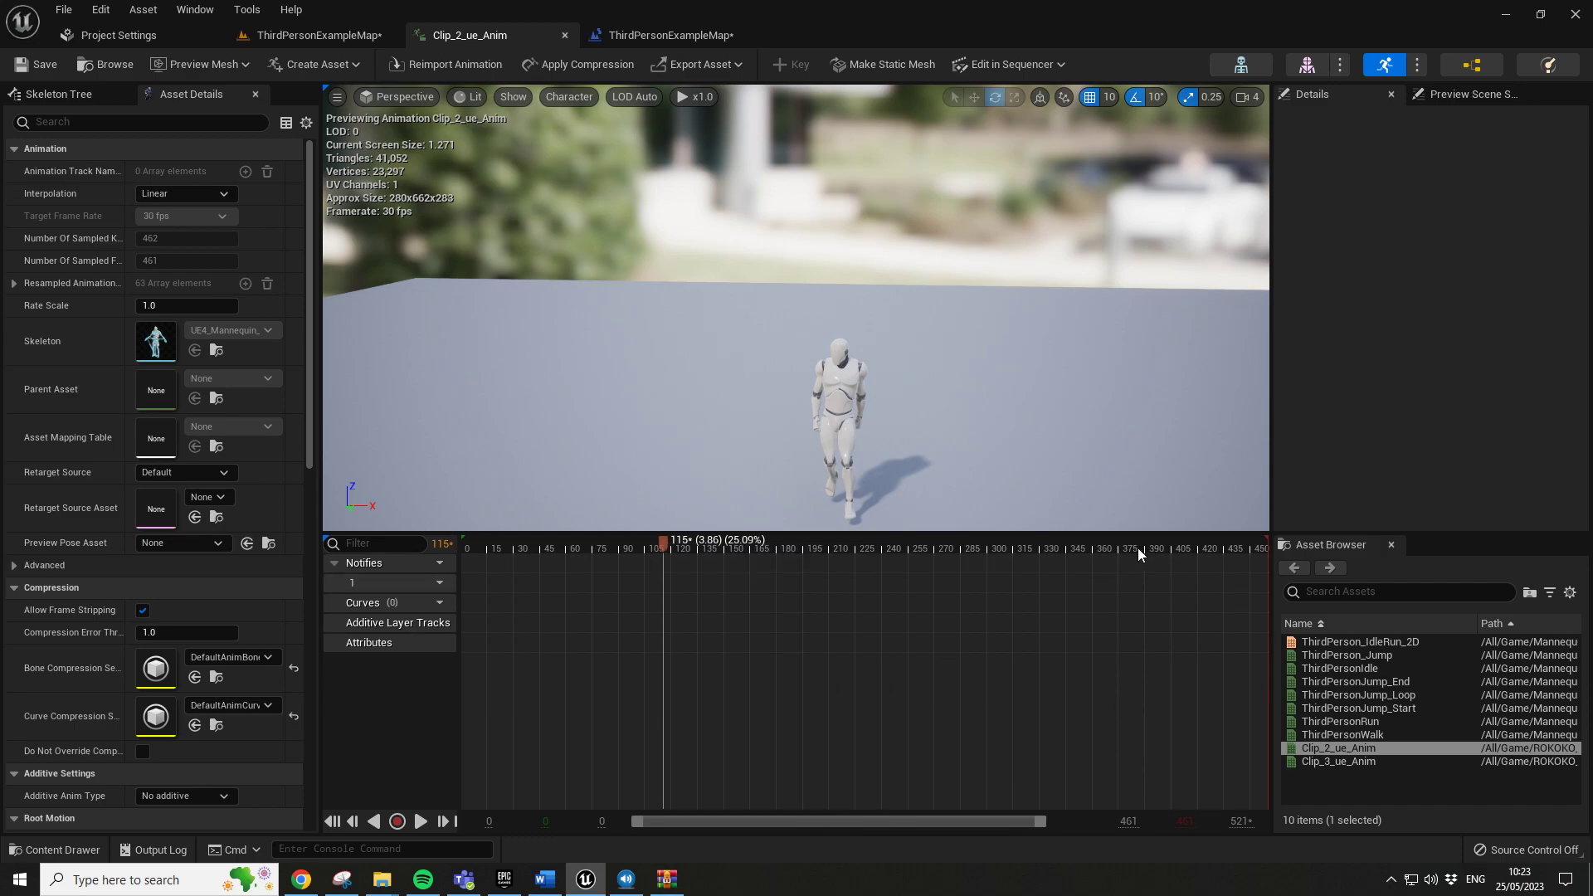
pyautogui.rightClick(1137, 548)
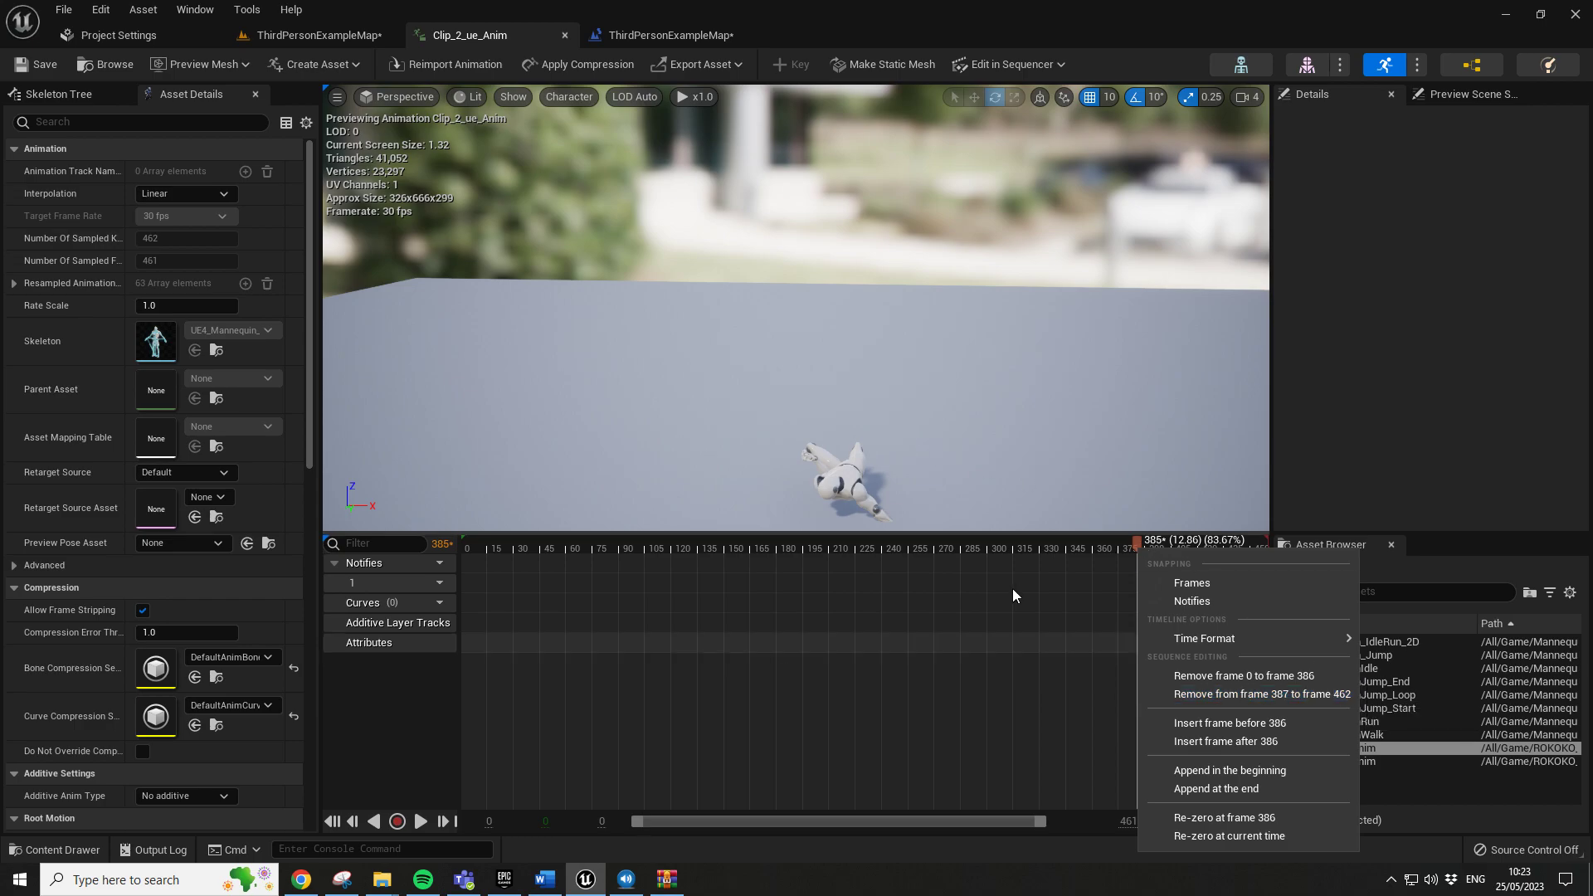
pyautogui.click(899, 227)
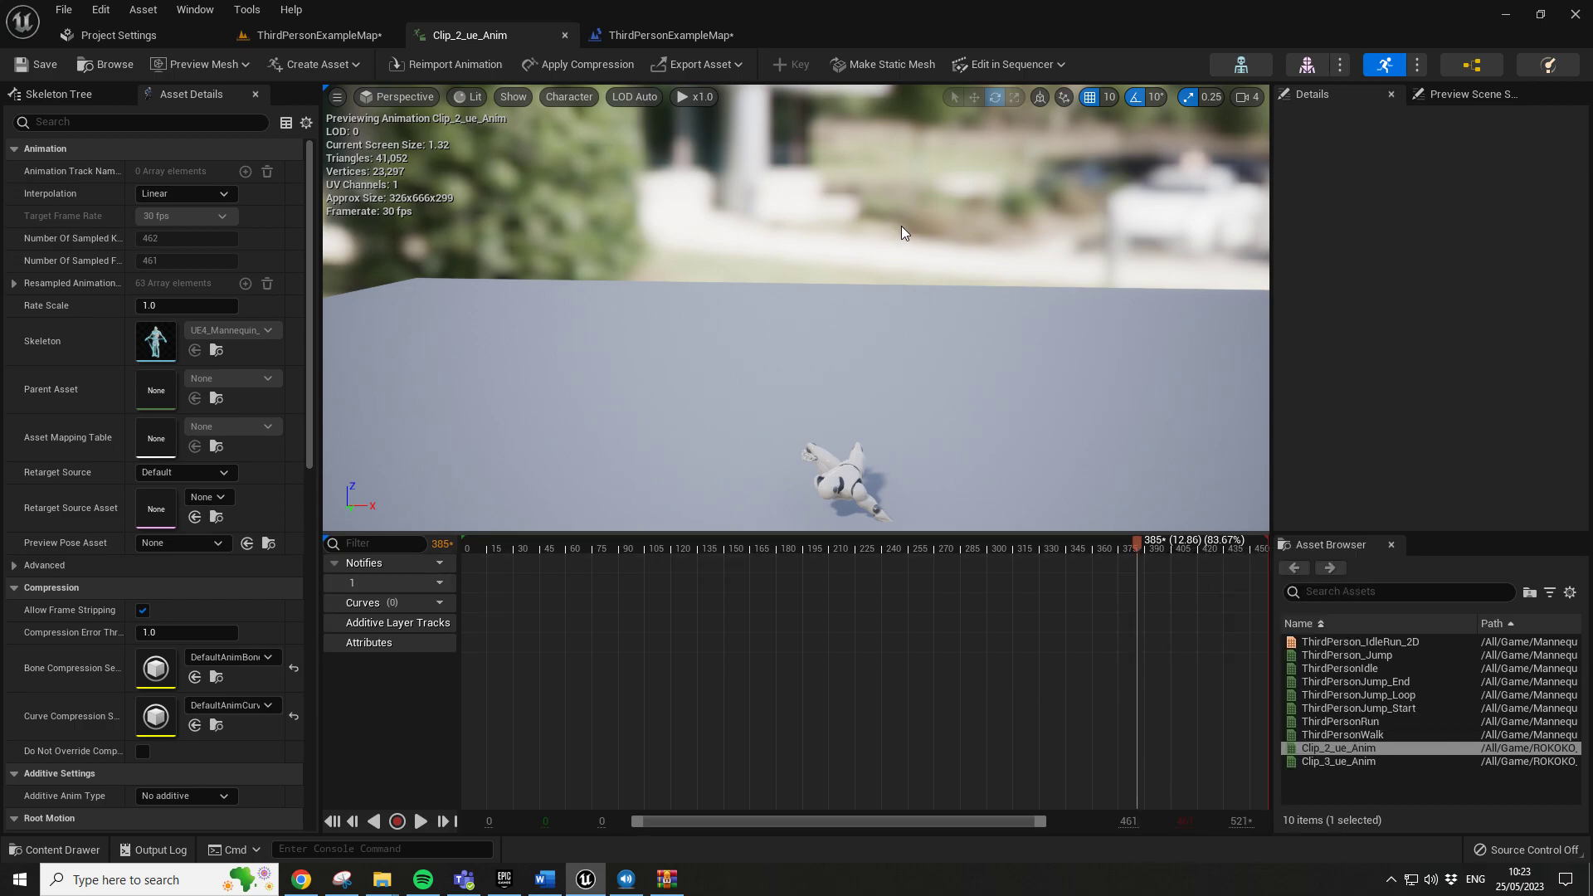
# Return to the level and look up the actor options offered for the selected SK_Mannequin
pyautogui.click(667, 36)
pyautogui.click(347, 37)
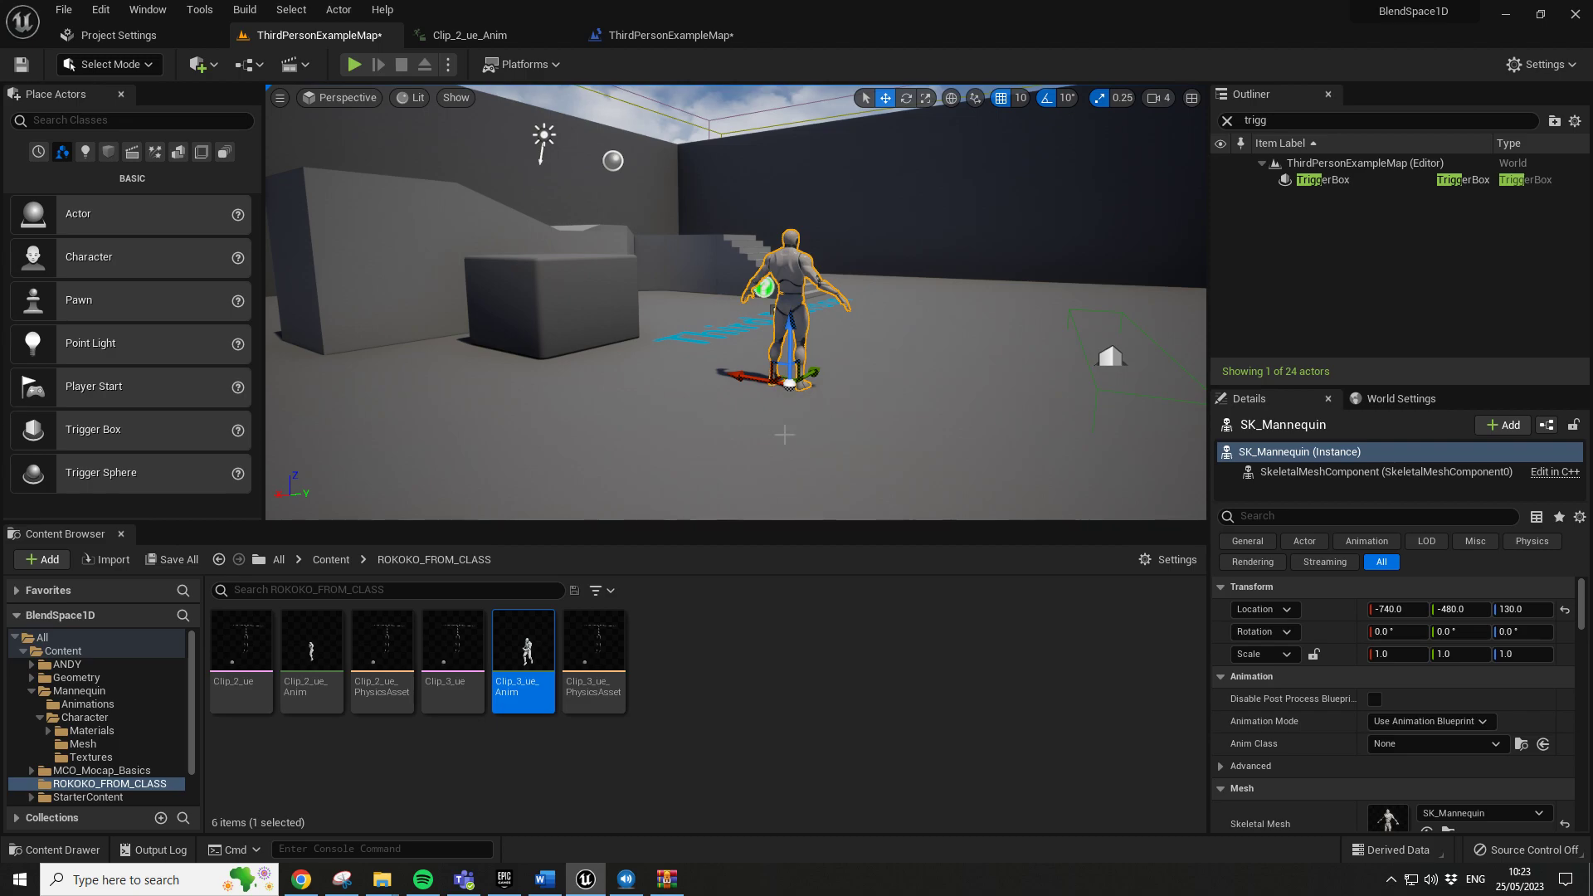
pyautogui.moveTo(743, 314); pyautogui.dragTo(816, 320, button='right')
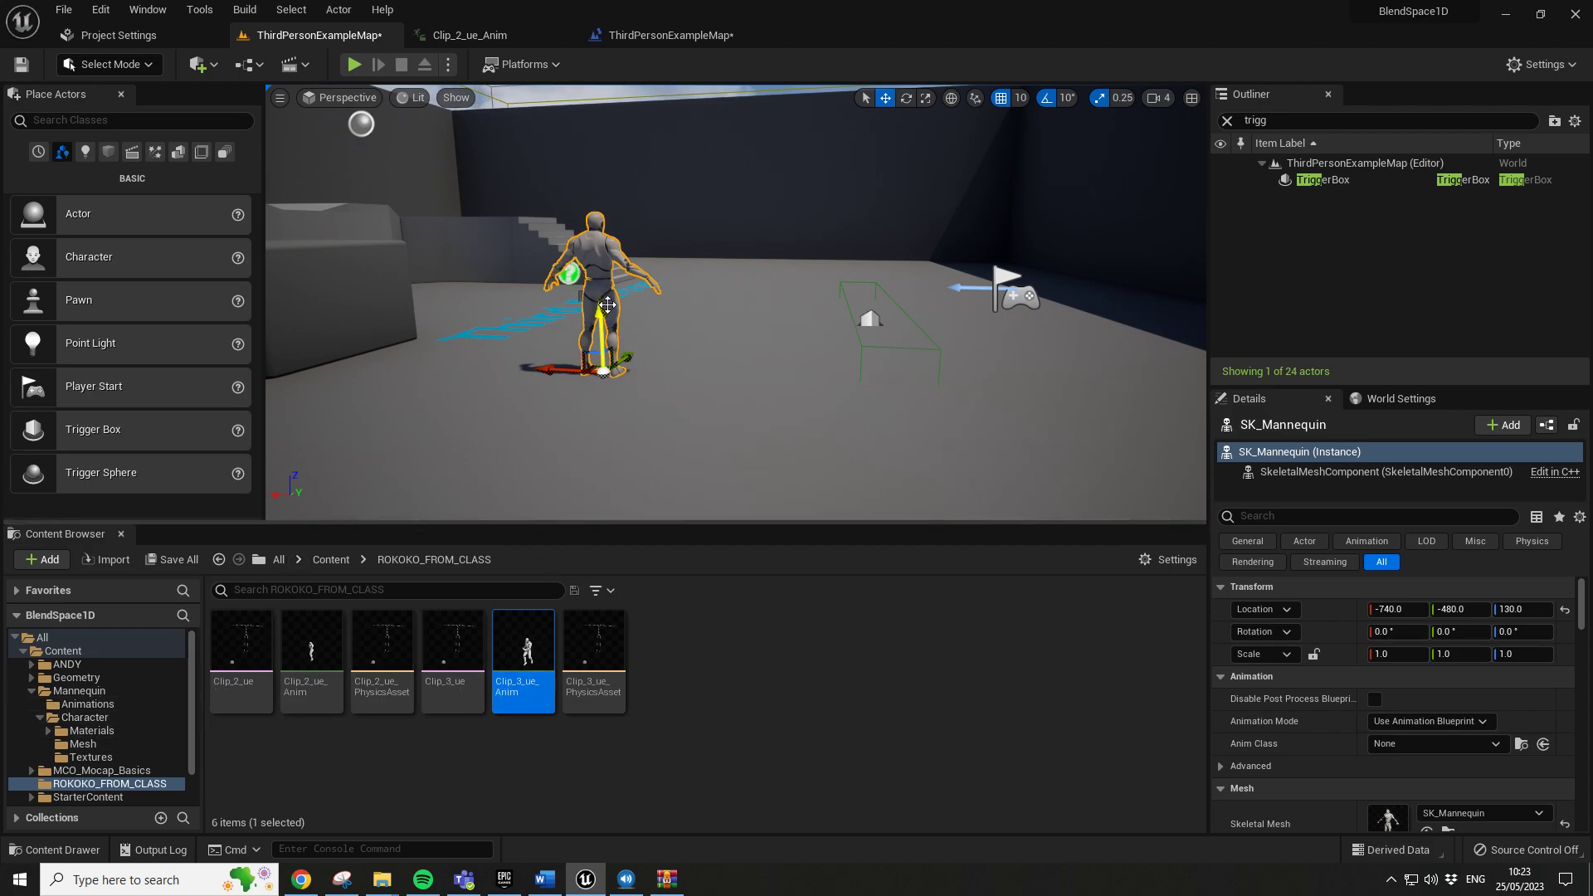
pyautogui.rightClick(602, 277)
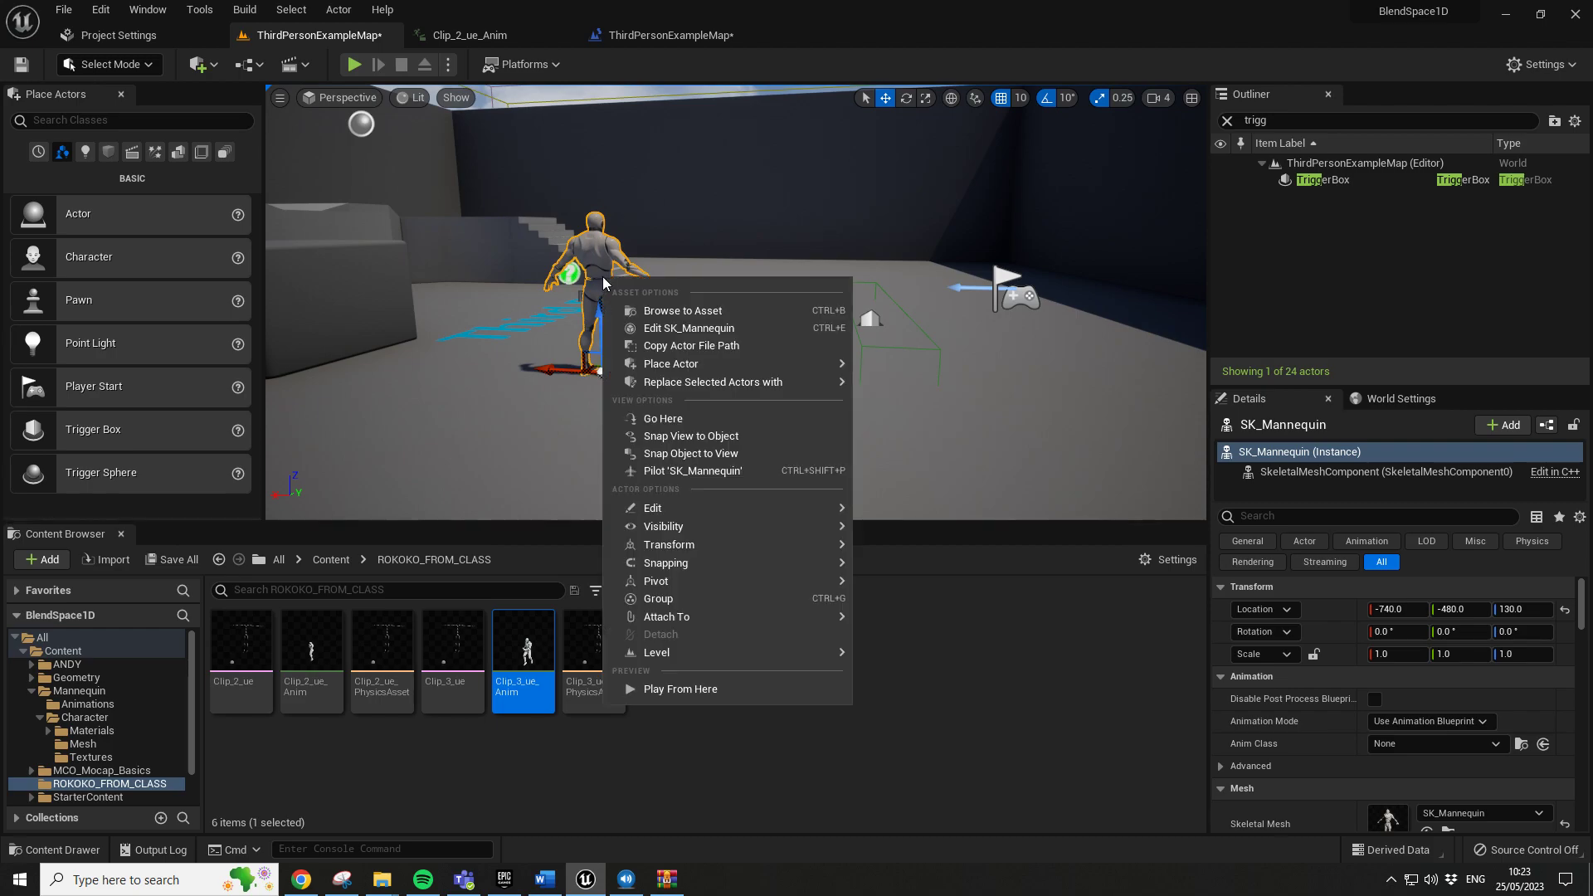
pyautogui.moveTo(709, 508)
pyautogui.moveTo(719, 363)
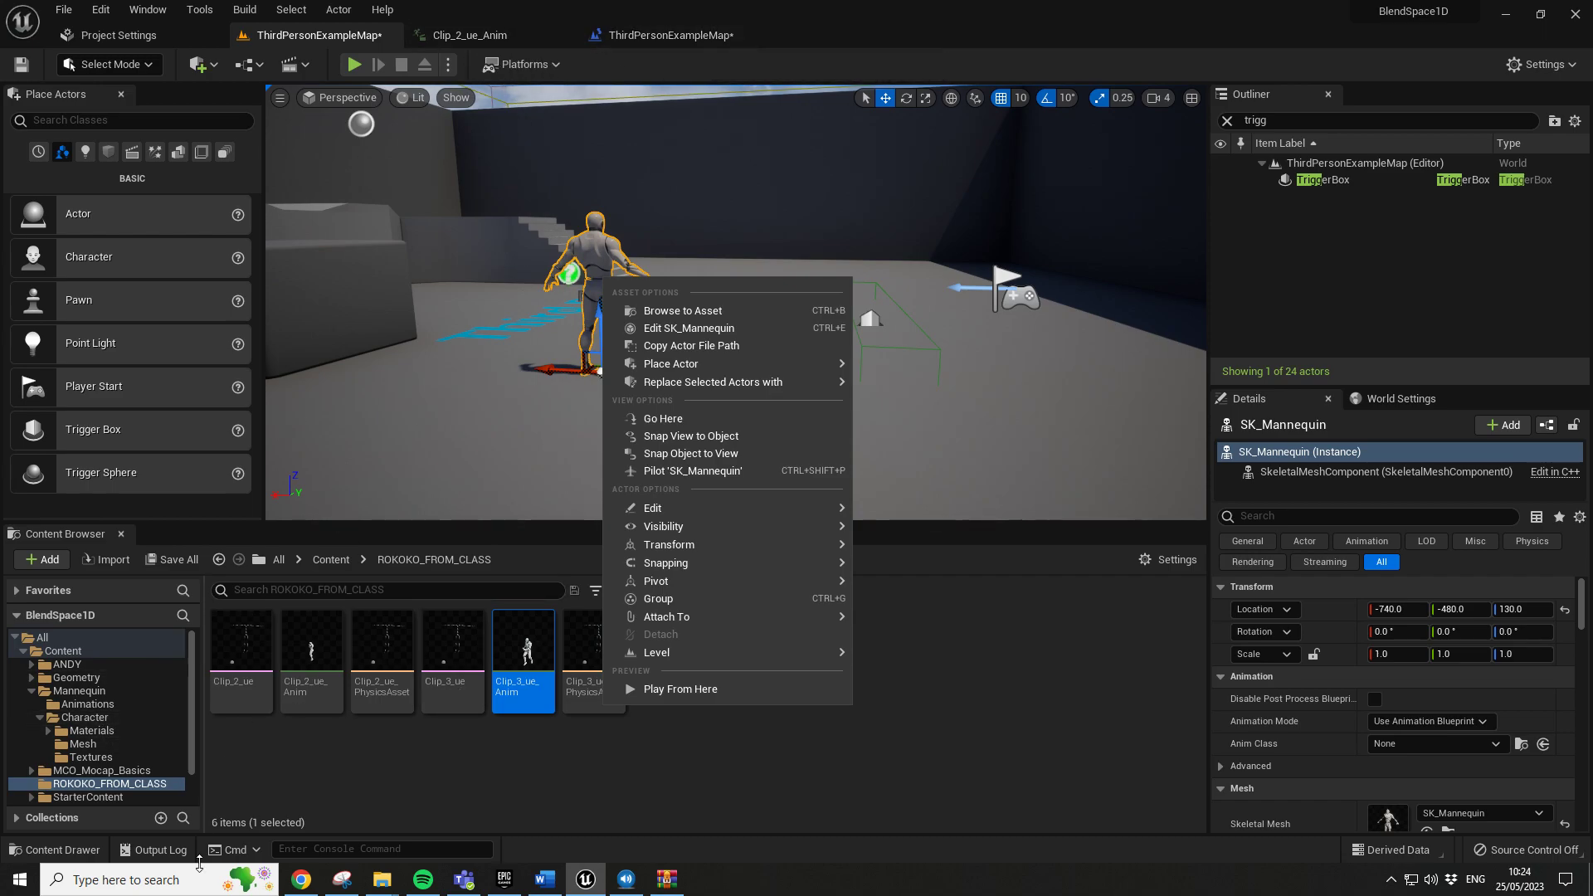
# Open the Maps folder inside ThirdPersonBP and bring up the asset actions for ThirdPersonExampleMap
pyautogui.scroll(-2, 99, 757)
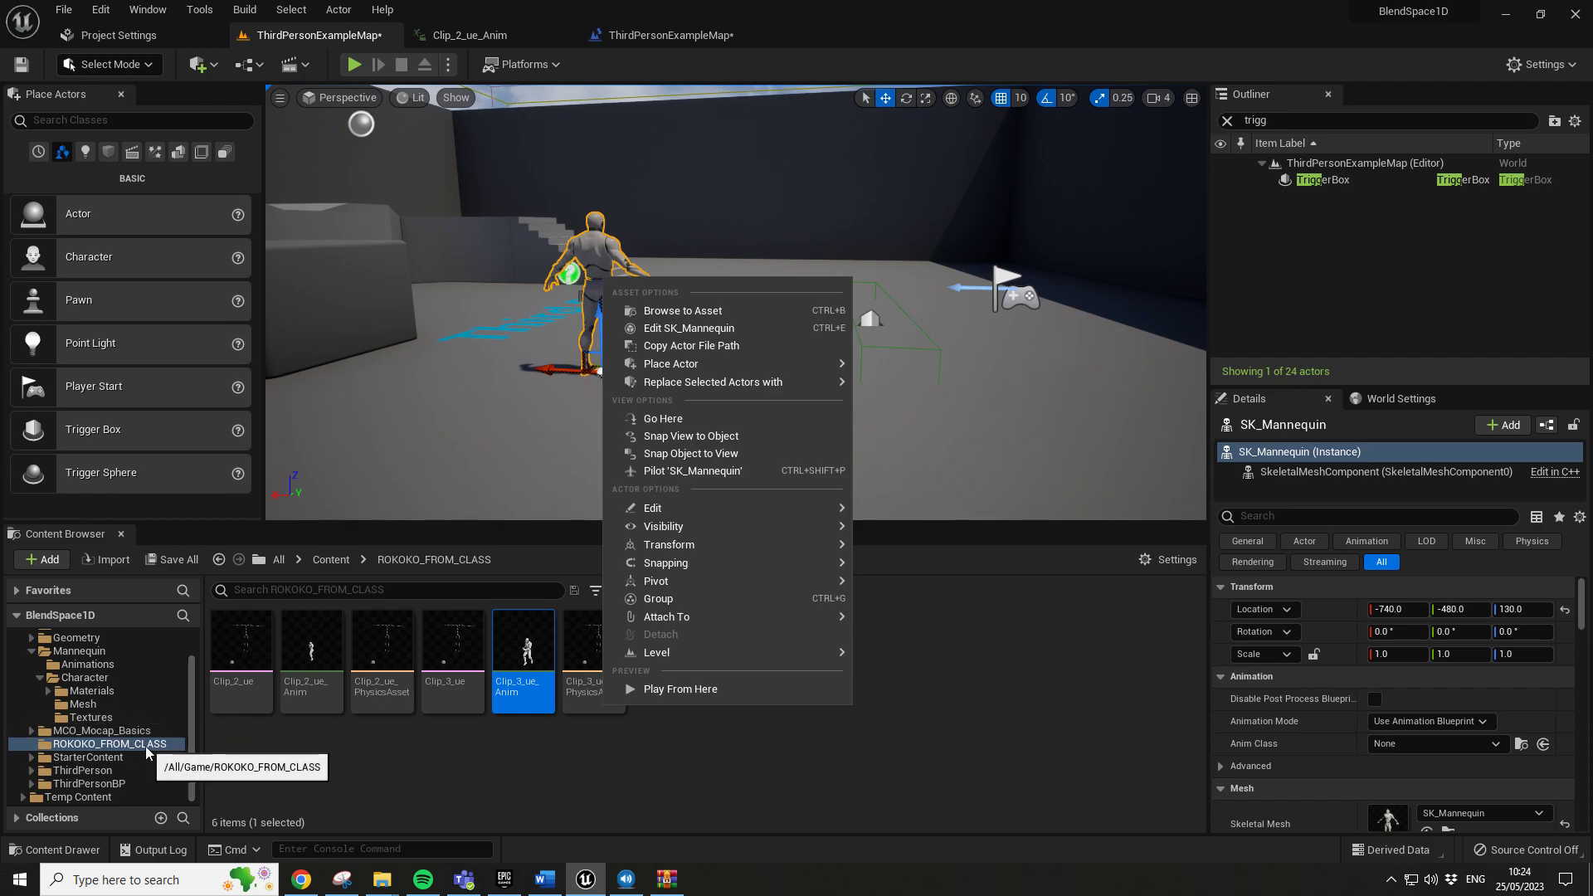
pyautogui.moveTo(840, 518)
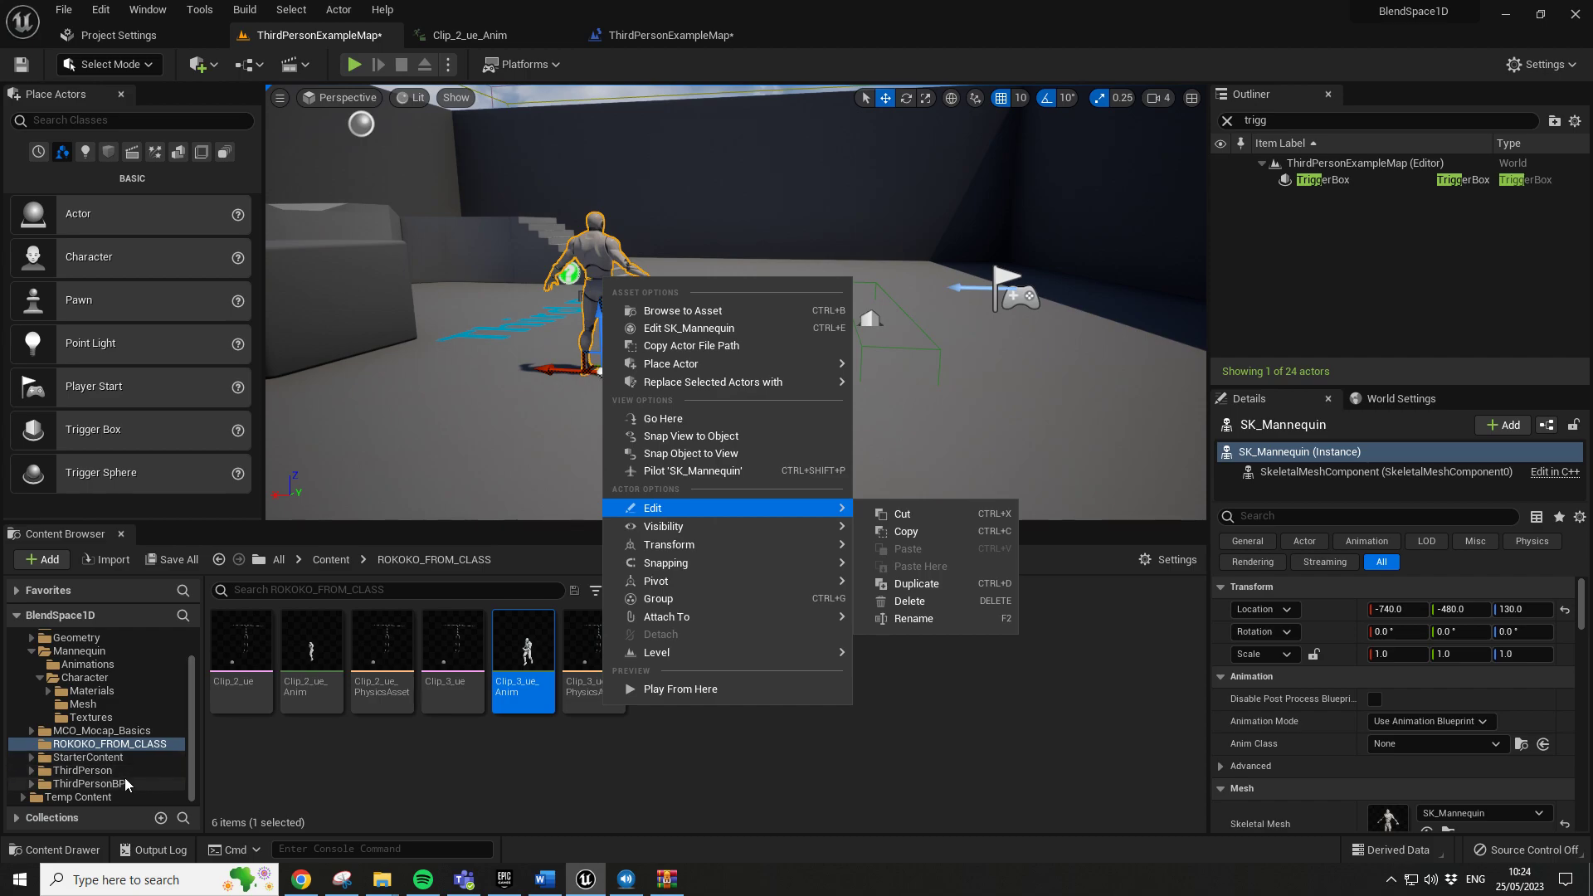
pyautogui.click(98, 771)
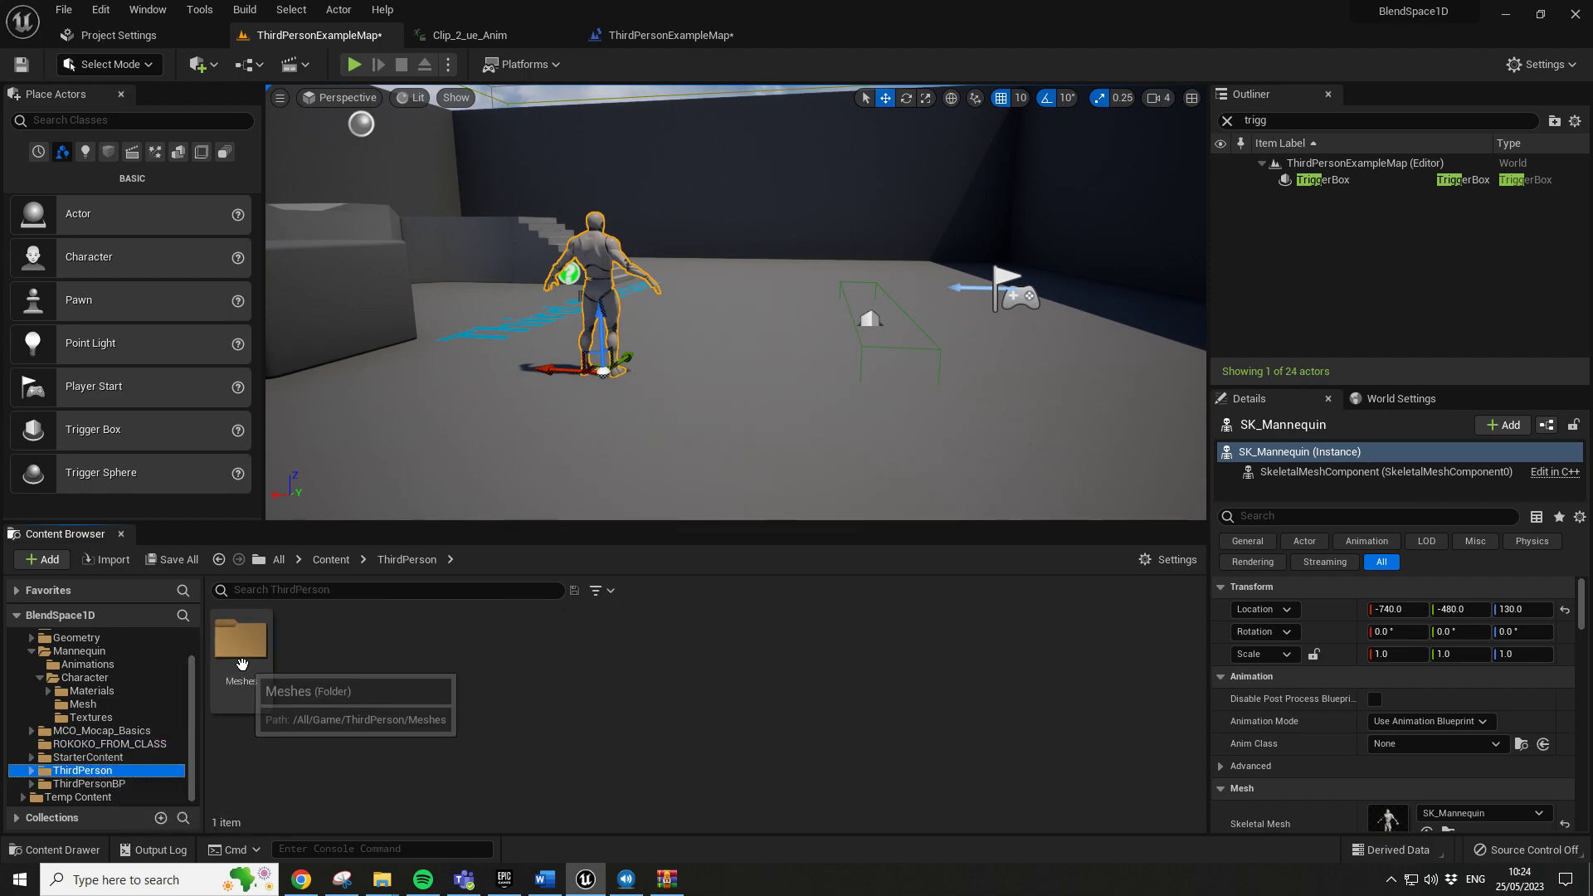
pyautogui.click(111, 785)
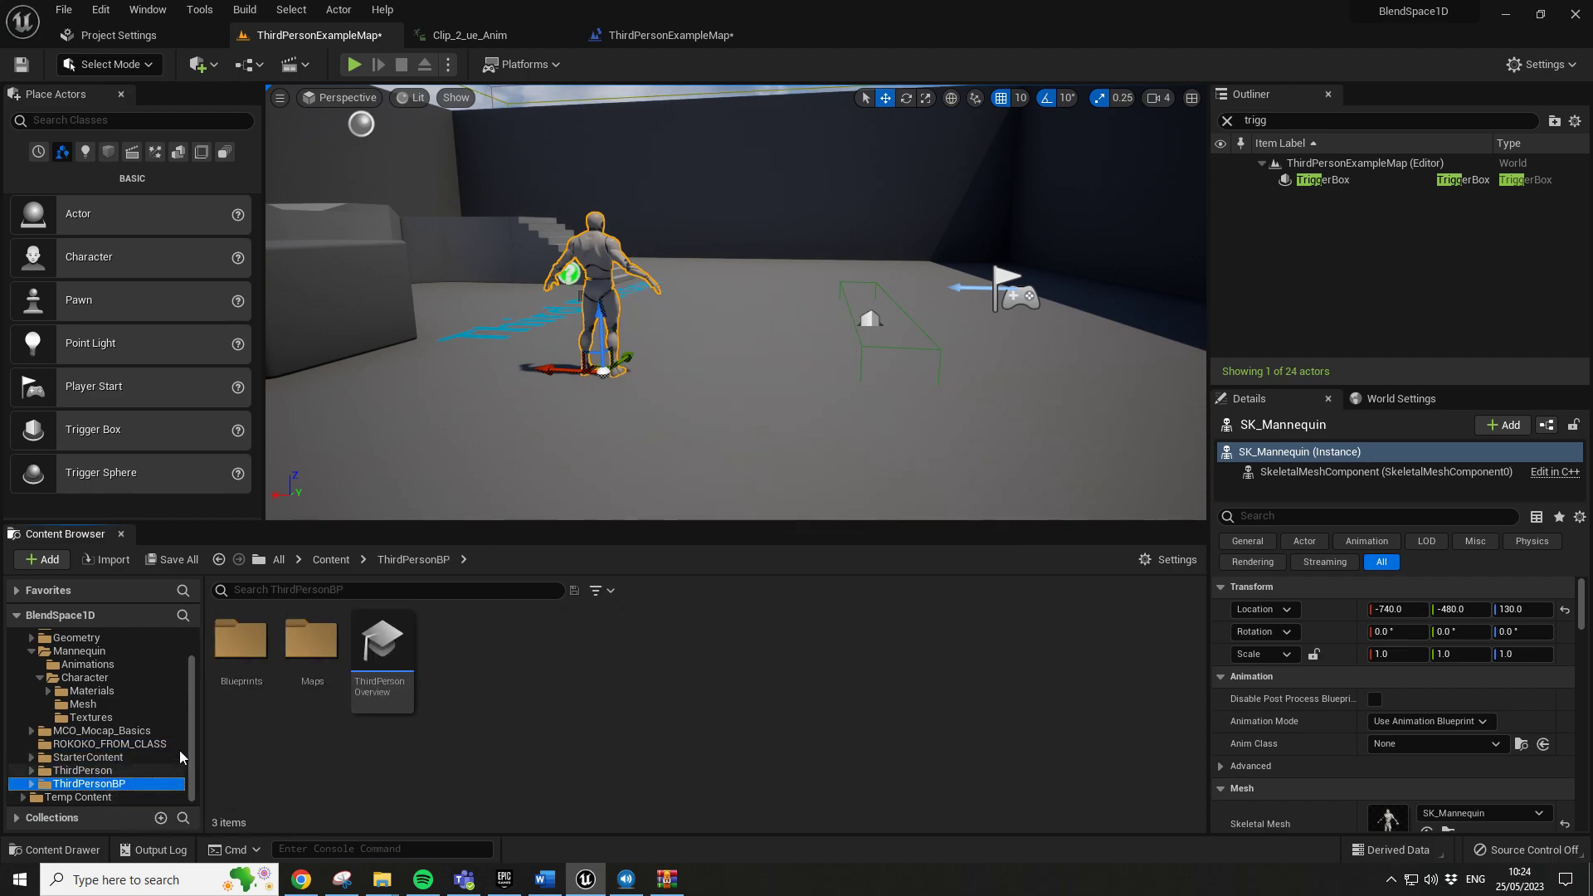
pyautogui.doubleClick(311, 639)
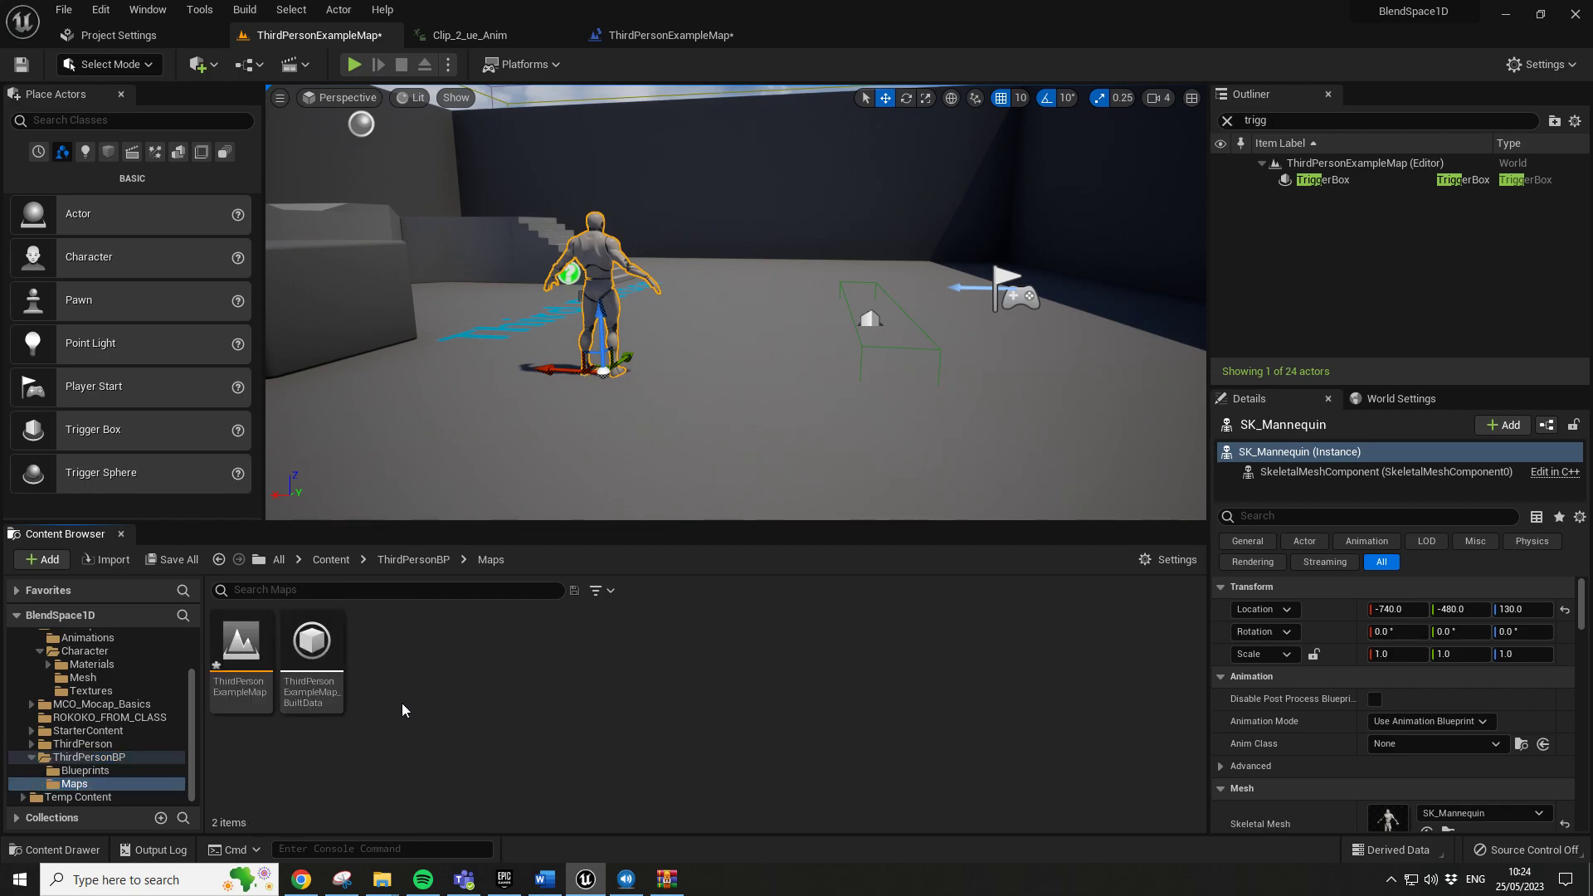
pyautogui.rightClick(242, 649)
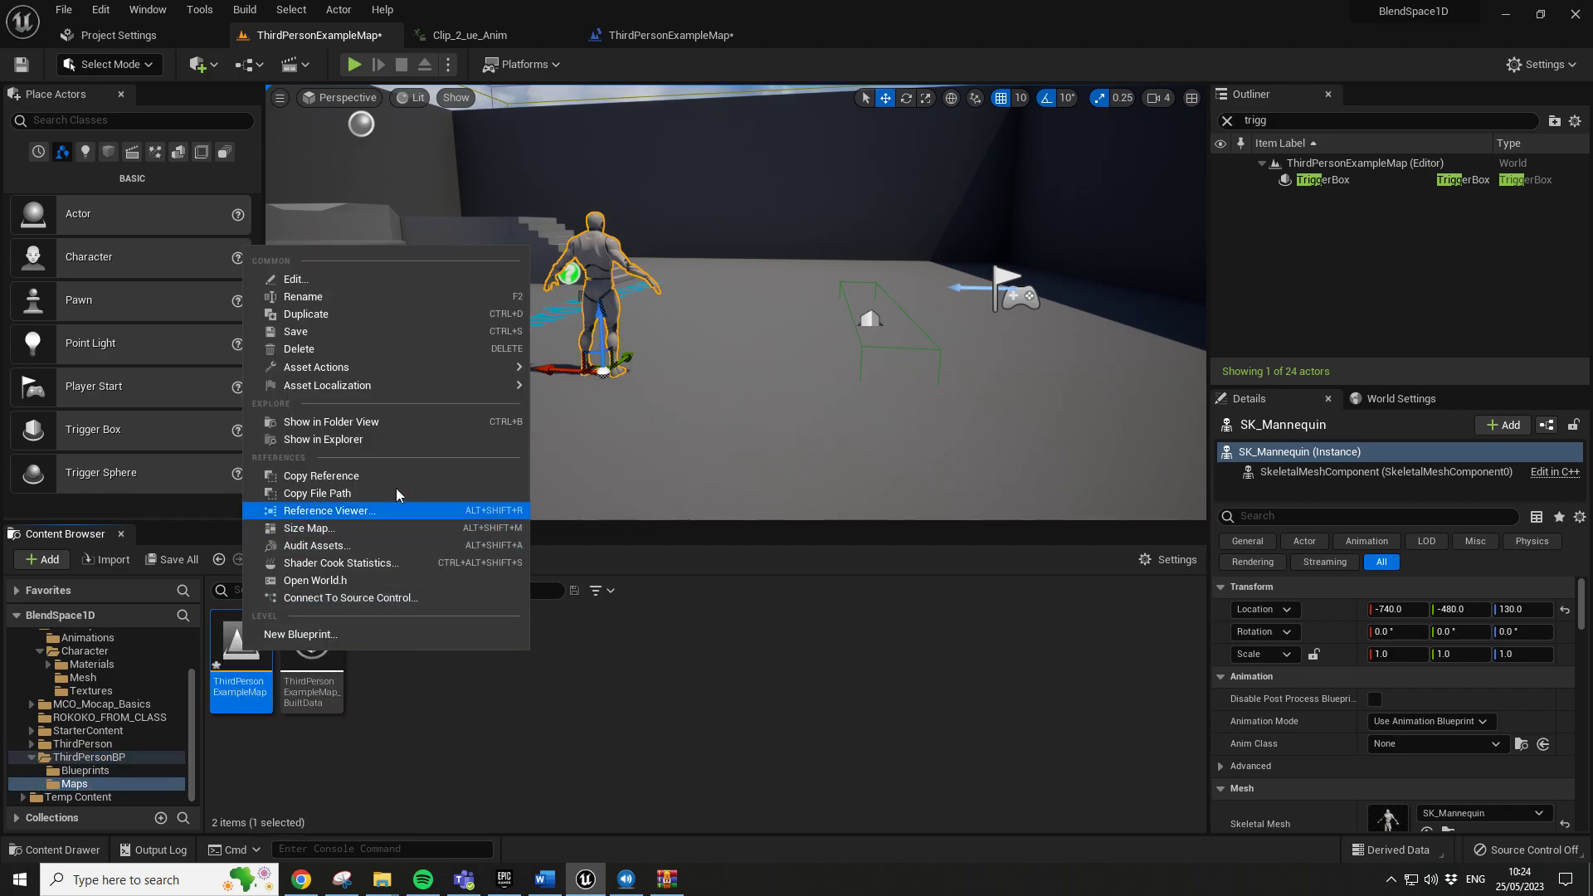
pyautogui.moveTo(347, 370)
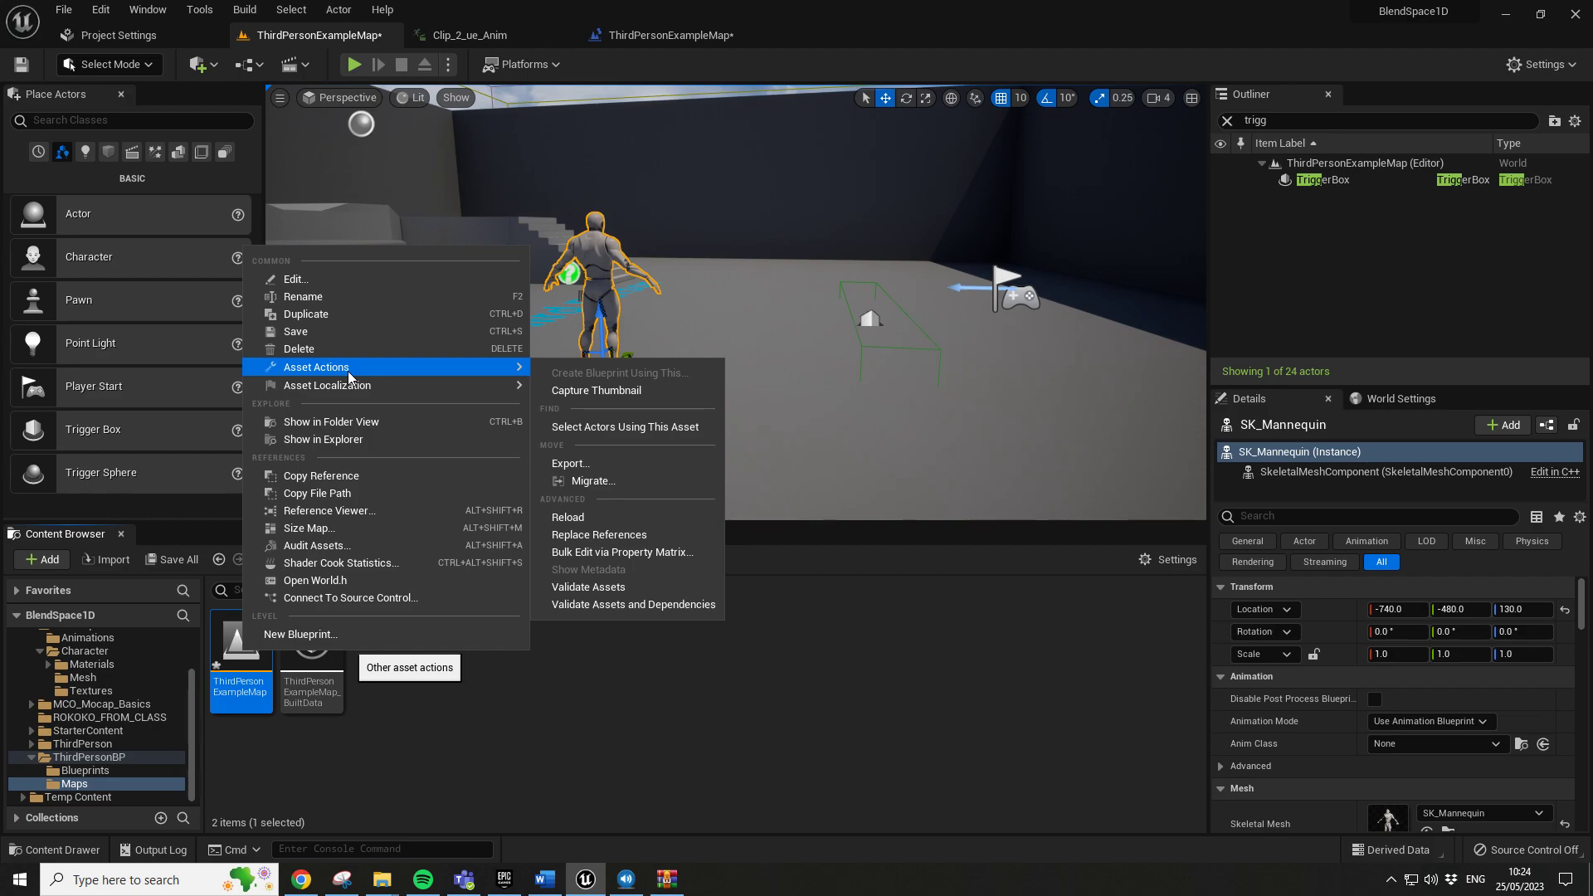